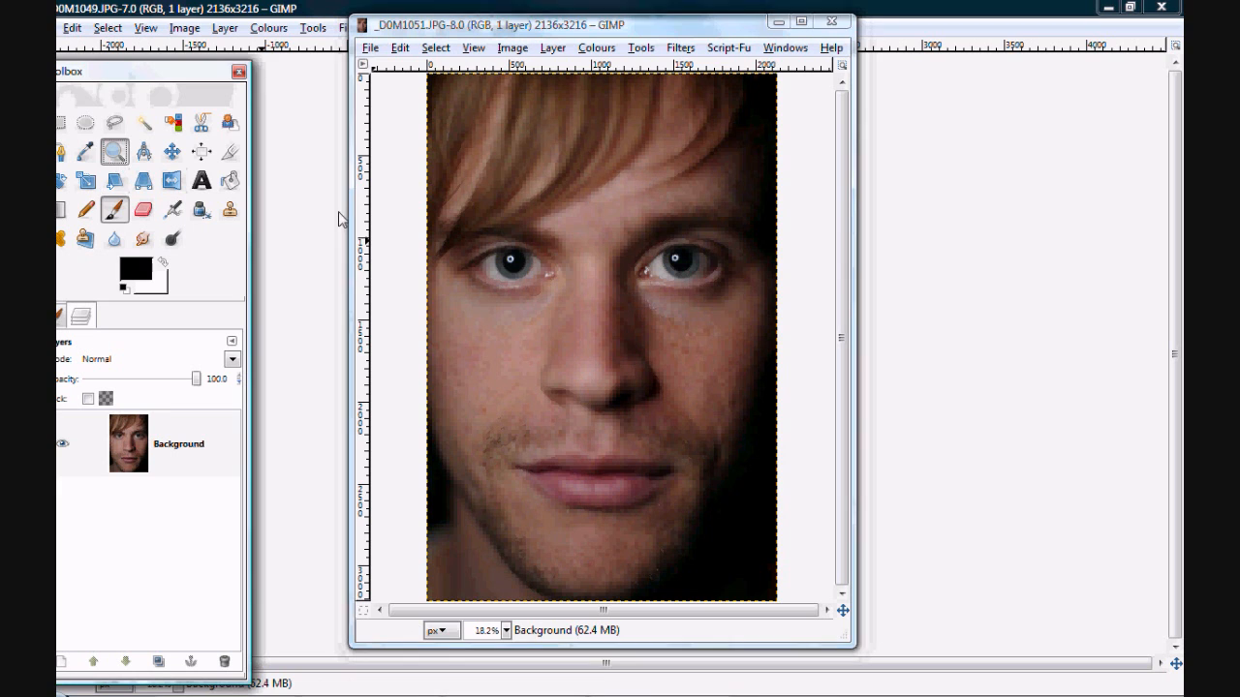
- Copy the entire blond man's portrait (_D0M1051.JPG) to the clipboard
left_click_drag(649, 245, 720, 292)
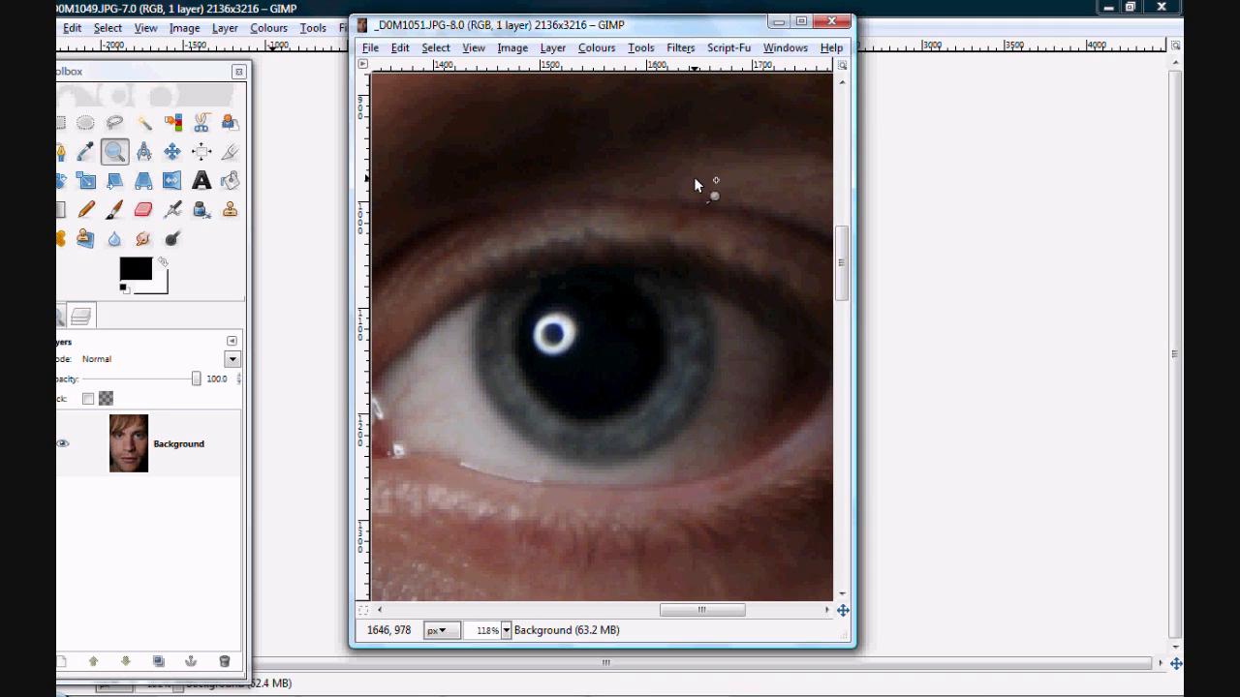
scroll(695, 177, "down", 6)
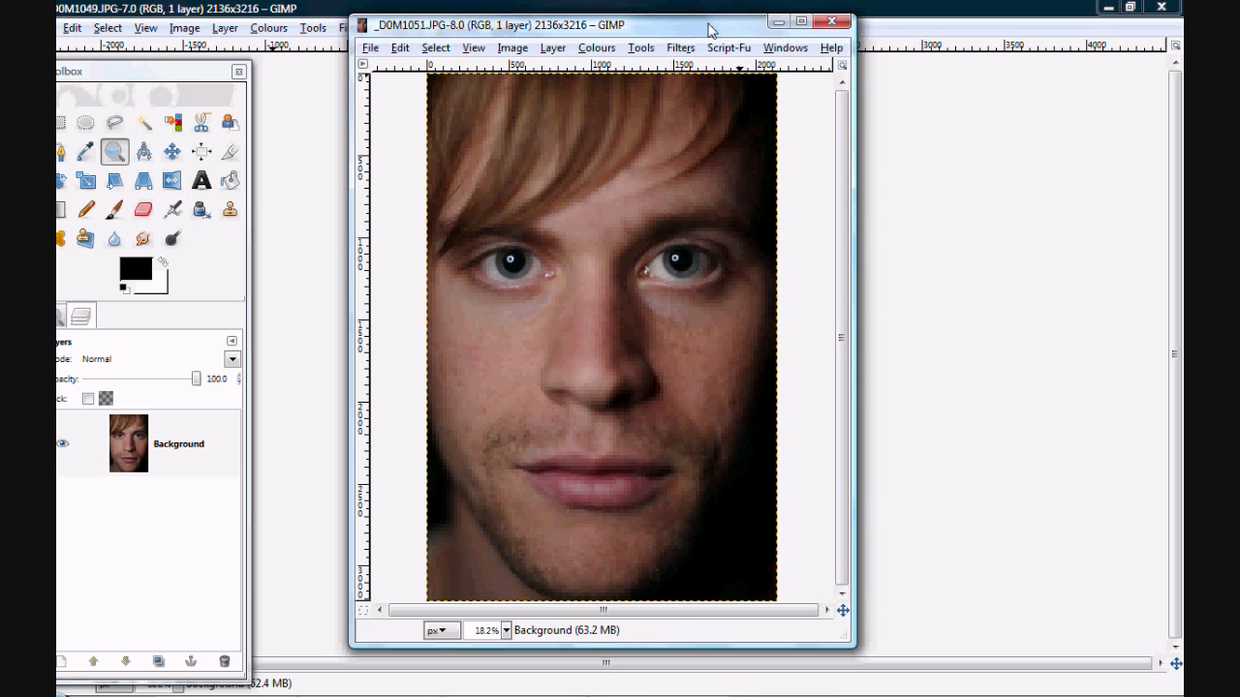
left_click_drag(708, 24, 789, 18)
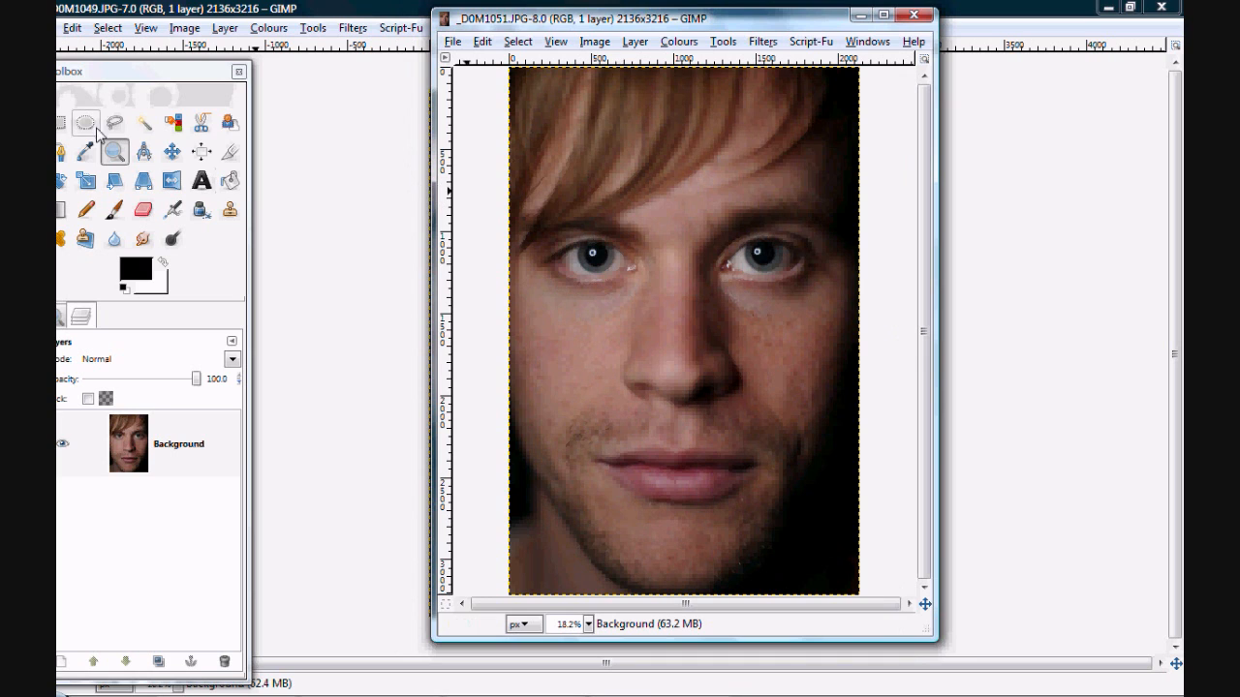
left_click(171, 152)
left_click(762, 281)
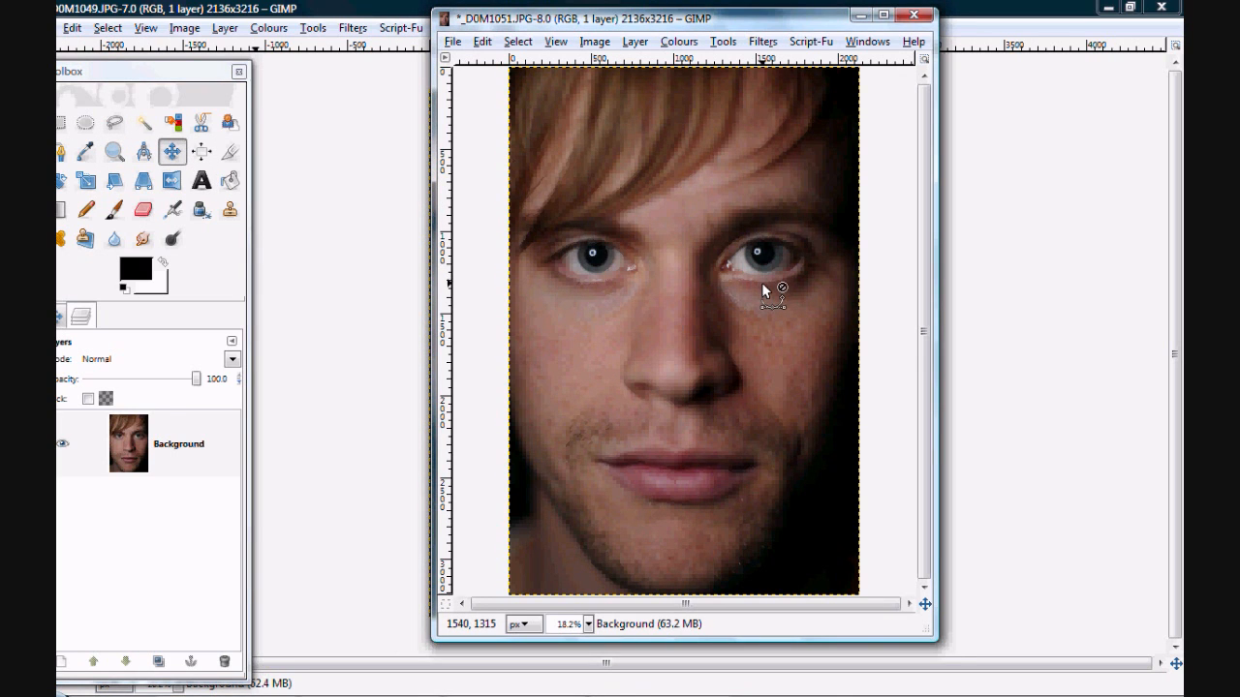
key("ctrl+c")
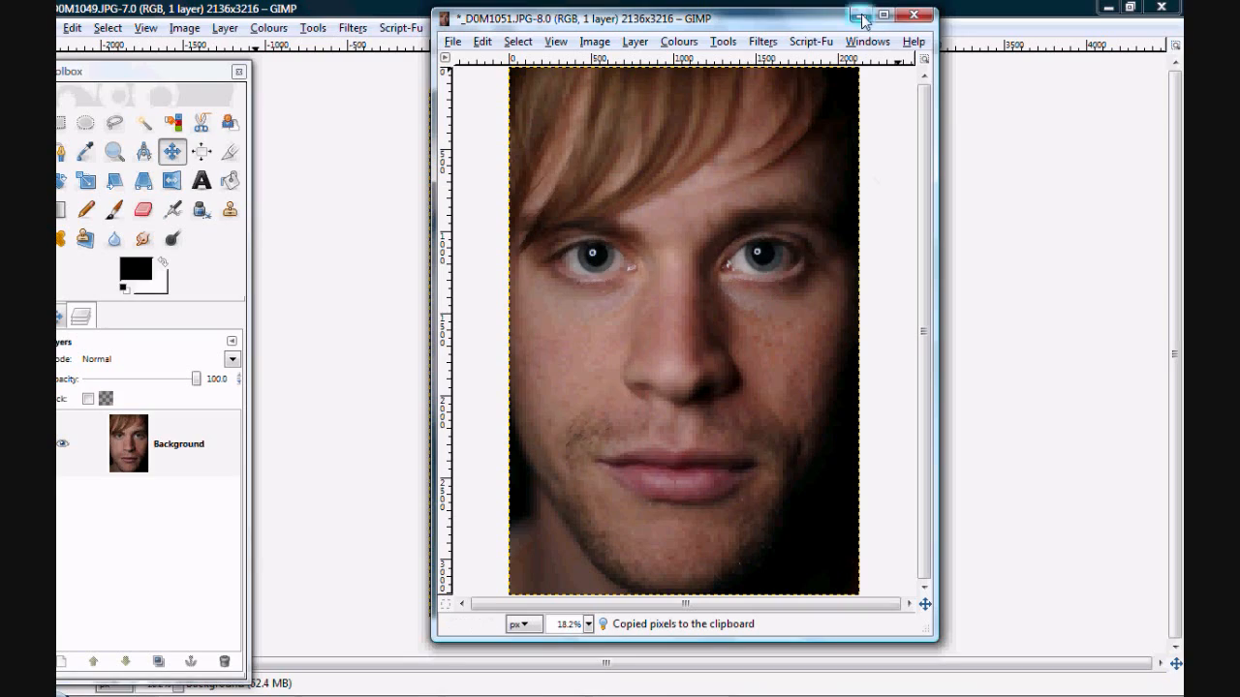
- Paste the copied portrait into the _D0M1049.JPG image and turn the floating selection into a new layer
left_click(860, 16)
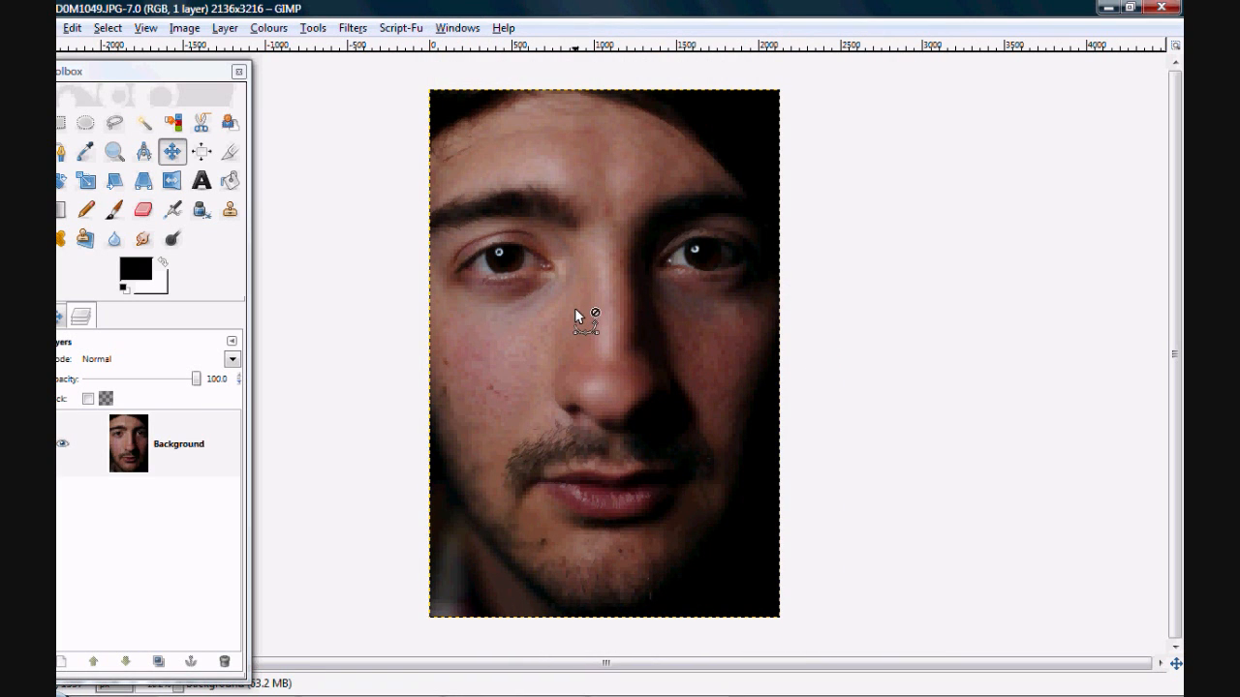
key("ctrl+v")
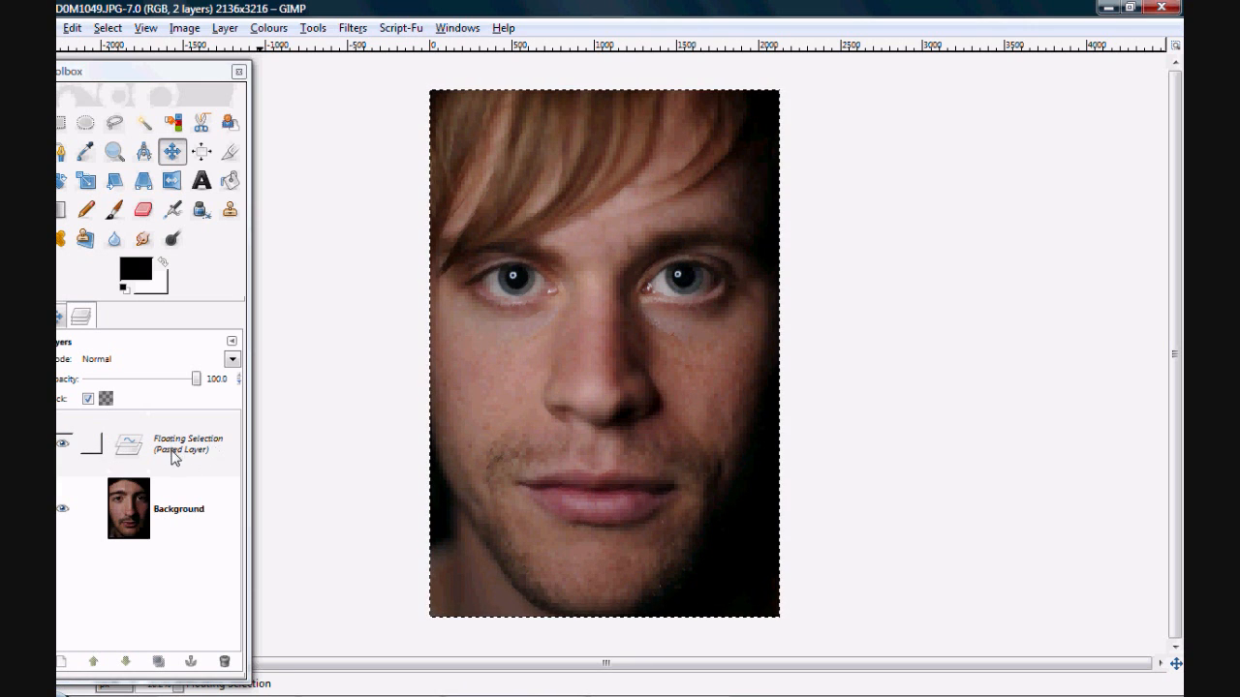
right_click(174, 461)
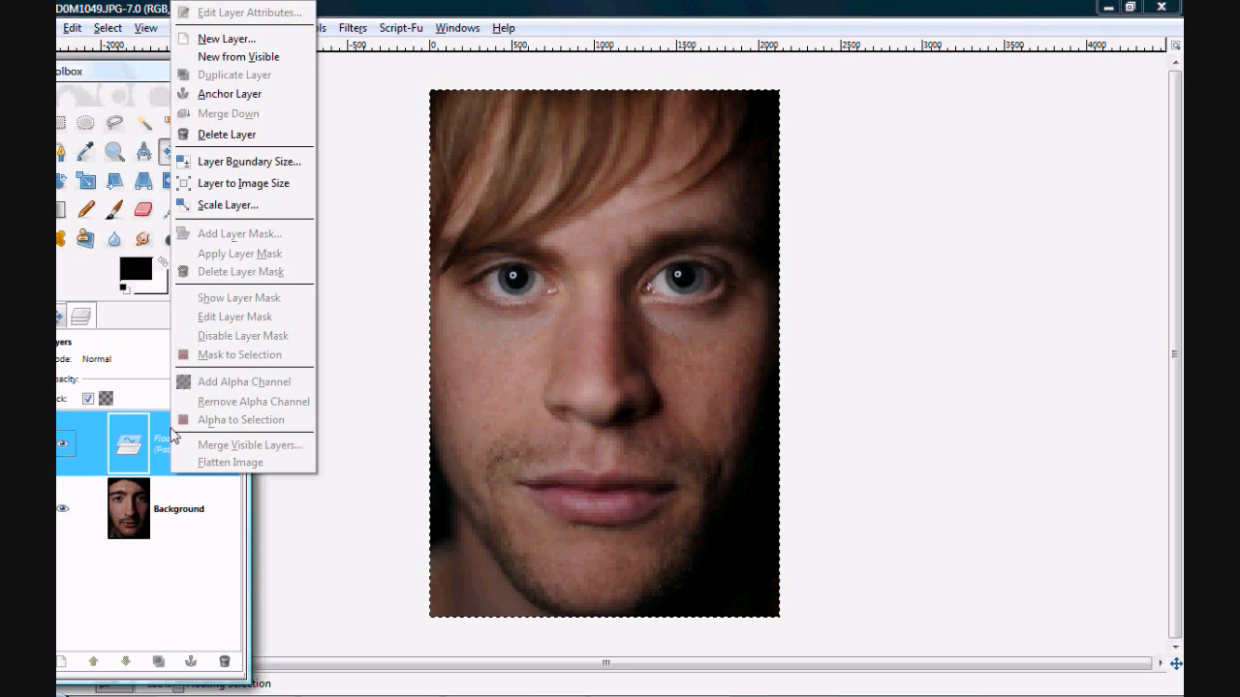
left_click(200, 44)
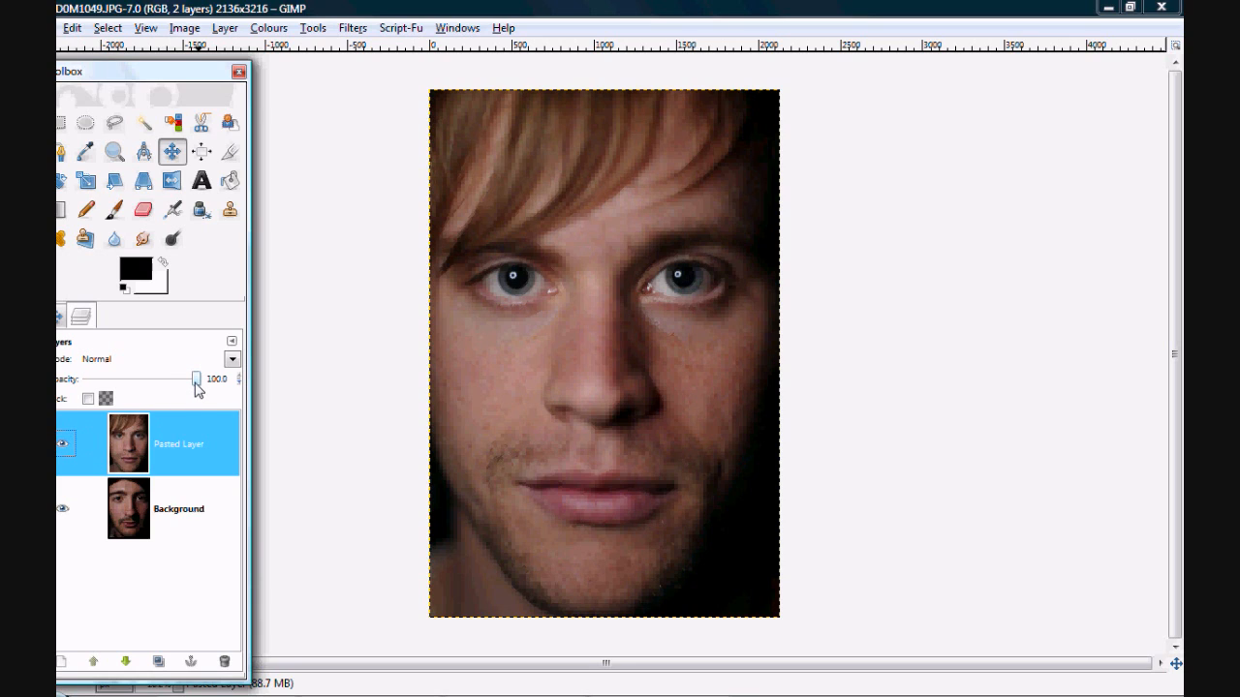
- Lower the pasted layer's opacity to 50.4 and move it until the eyes on the brighter side of both faces coincide
left_click_drag(197, 385, 142, 384)
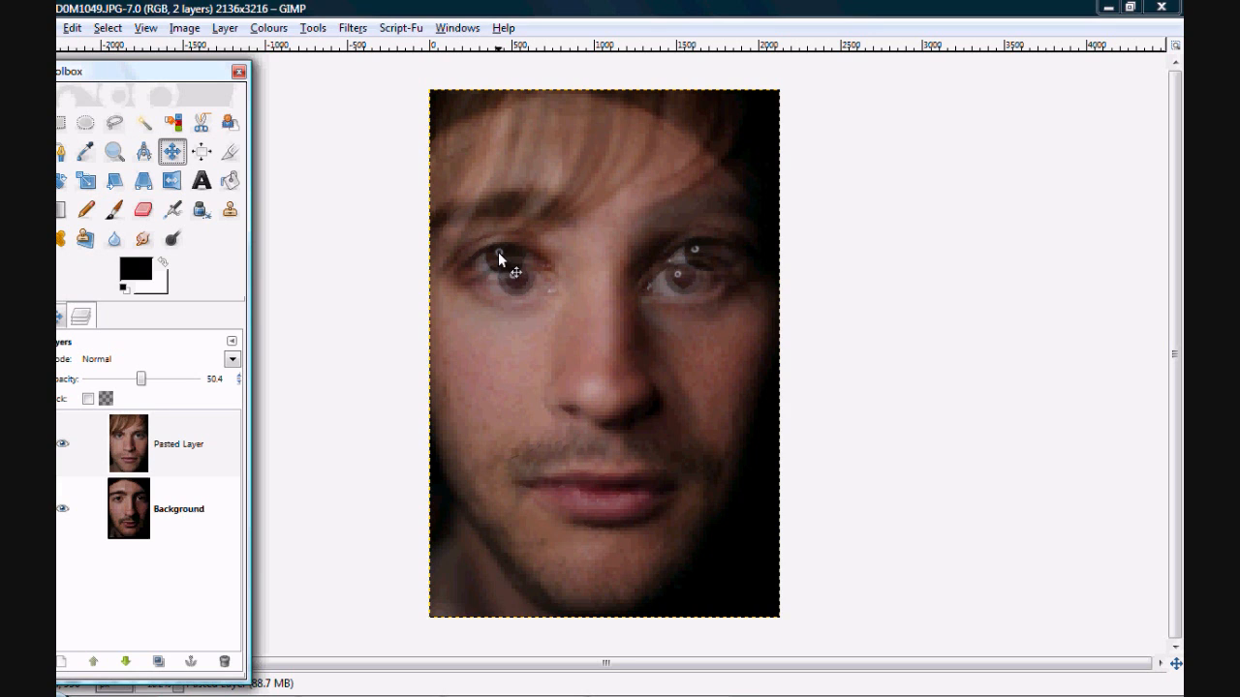
left_click_drag(498, 251, 484, 228)
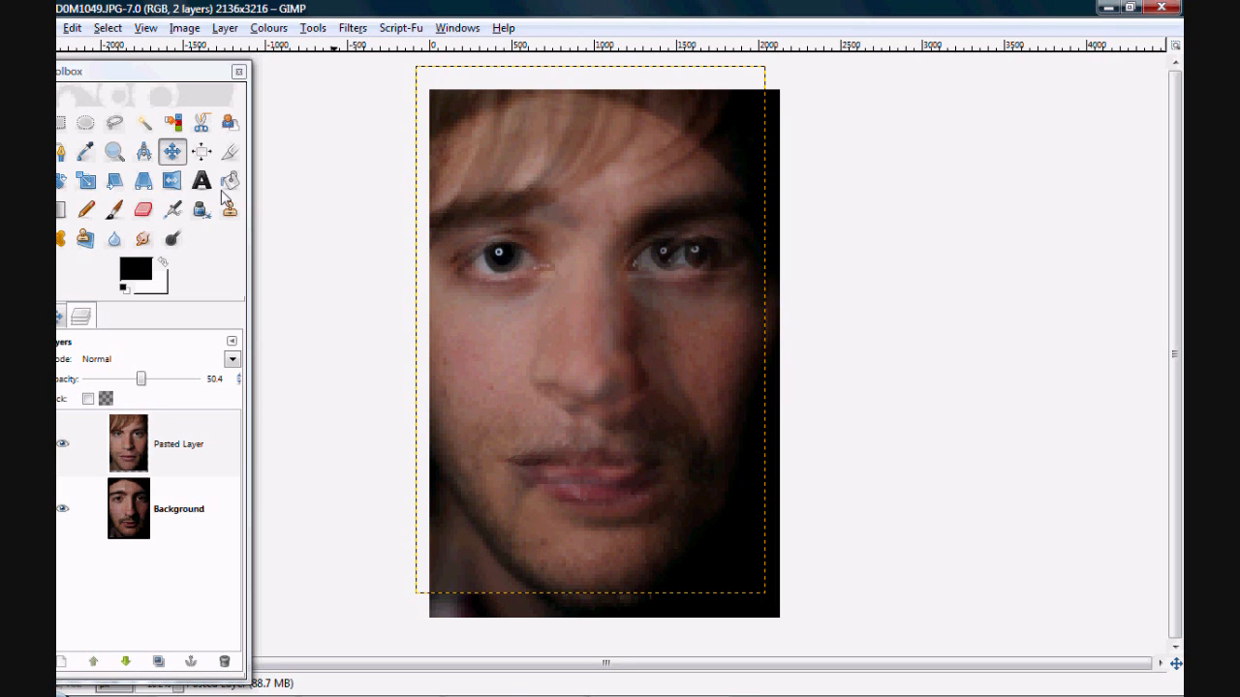
left_click(114, 152)
left_click_drag(469, 207, 542, 304)
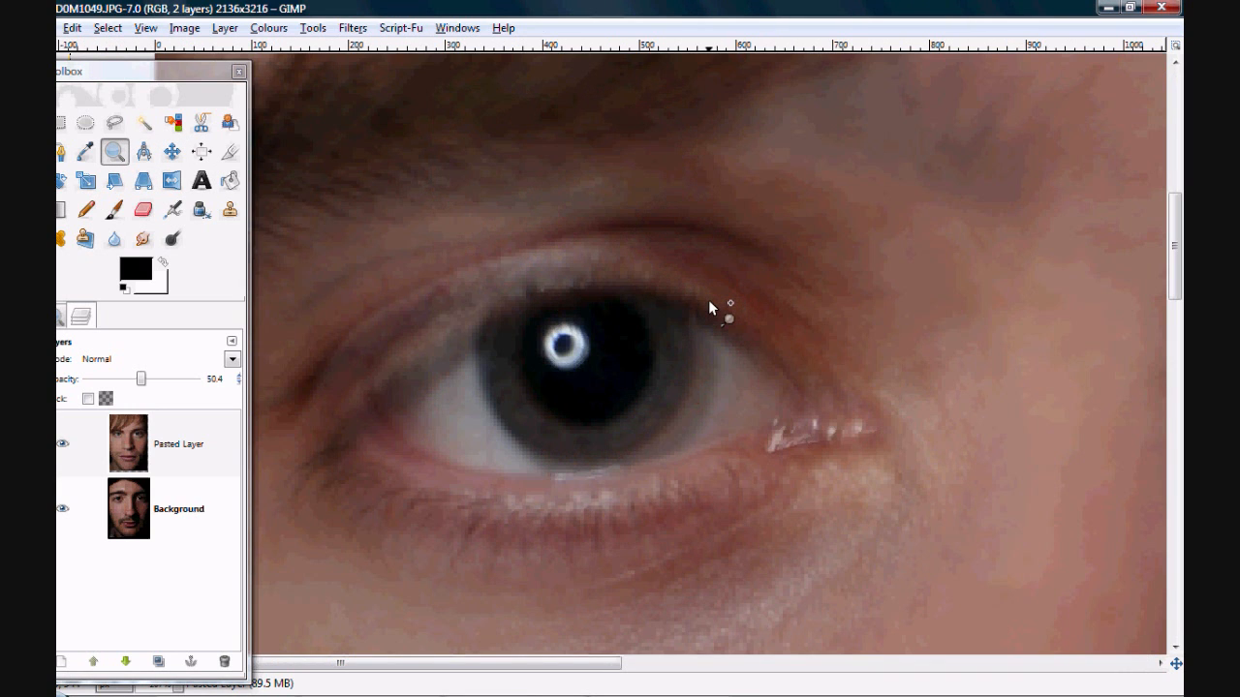
scroll(708, 275, "down", 3)
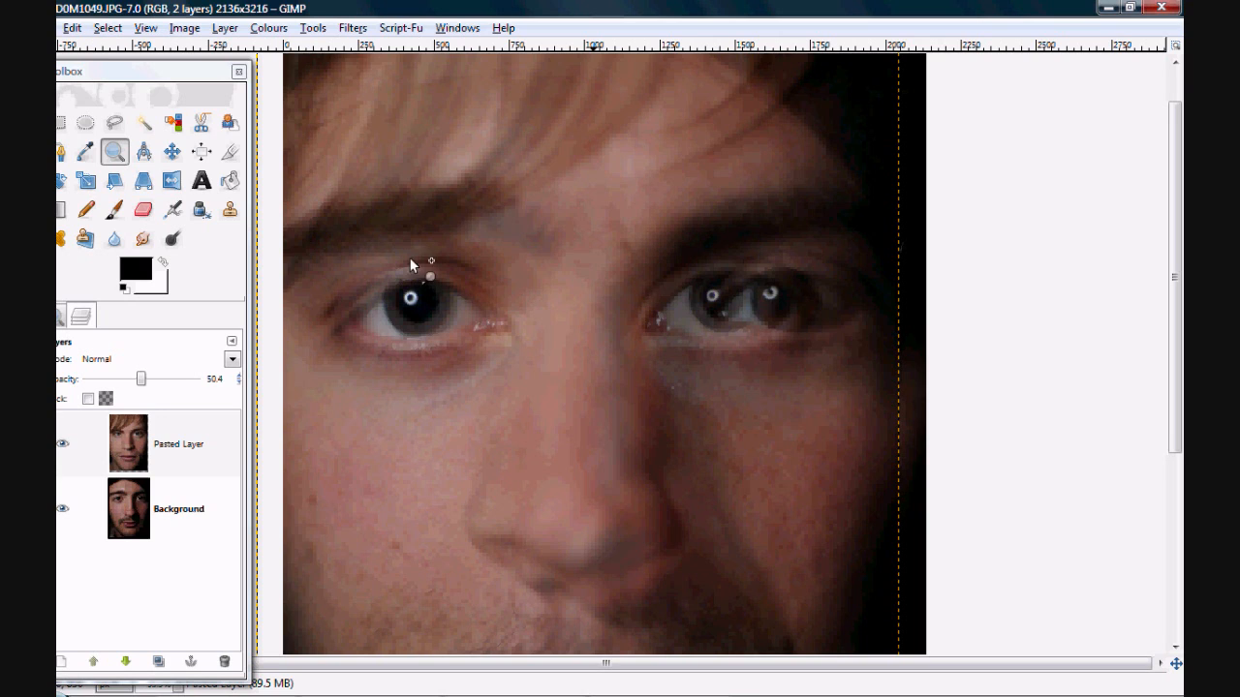
- Scale the pasted layer to 2329 × 3343 pixels so its eye spacing and mouth position match the face beneath
left_click(86, 181)
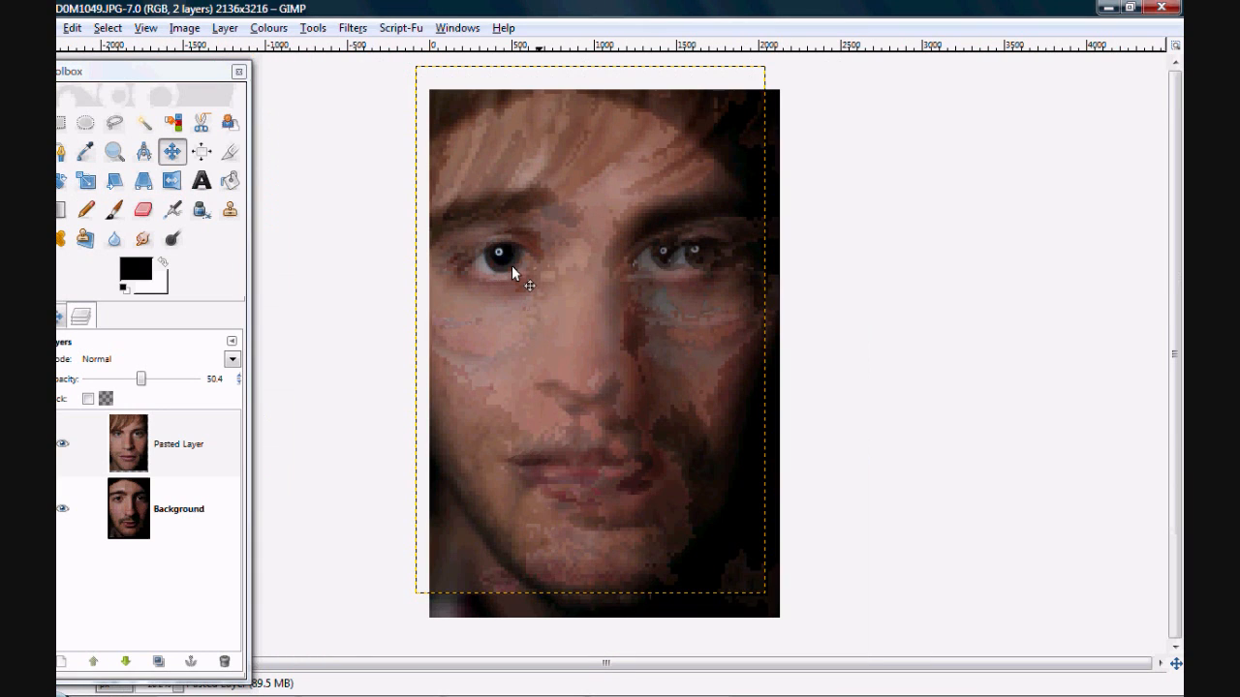
left_click(90, 184)
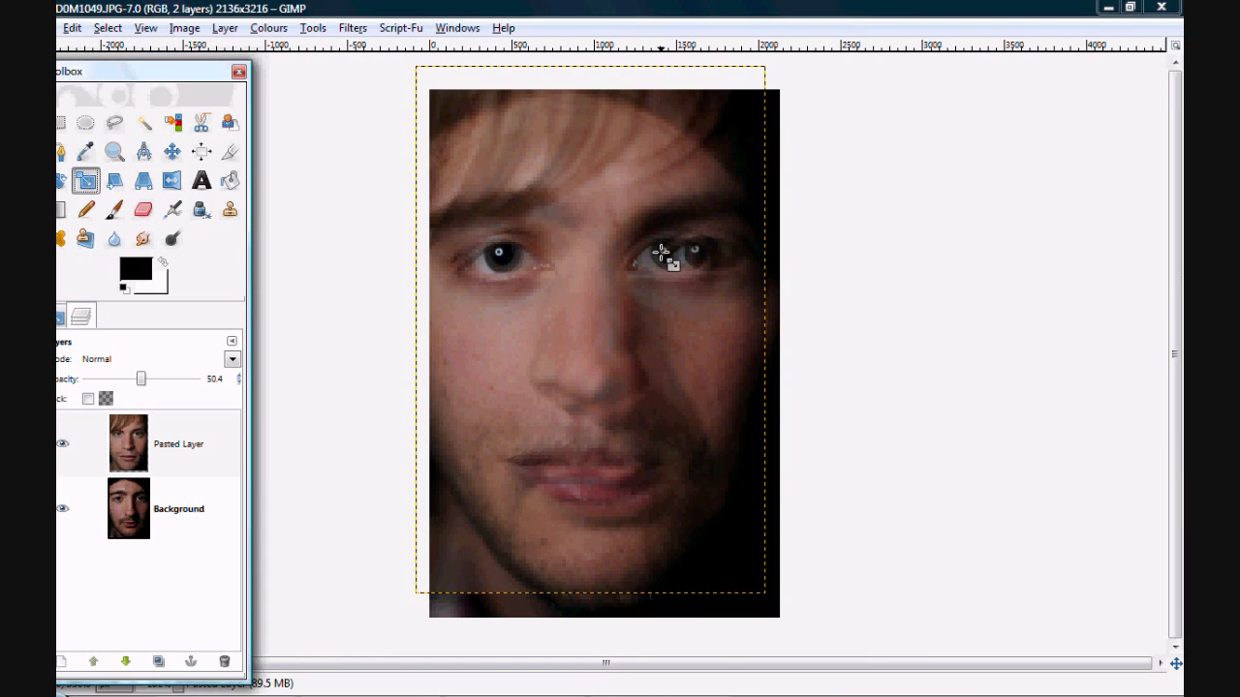
left_click(63, 444)
left_click(63, 444)
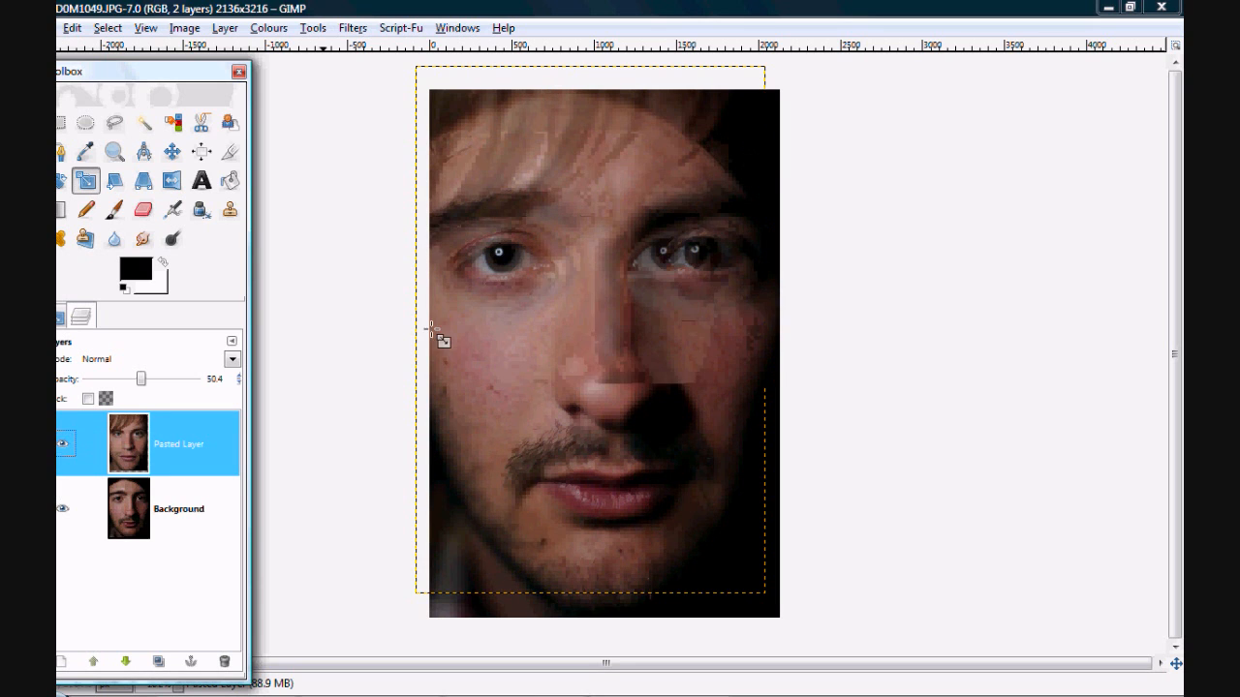
left_click(664, 253)
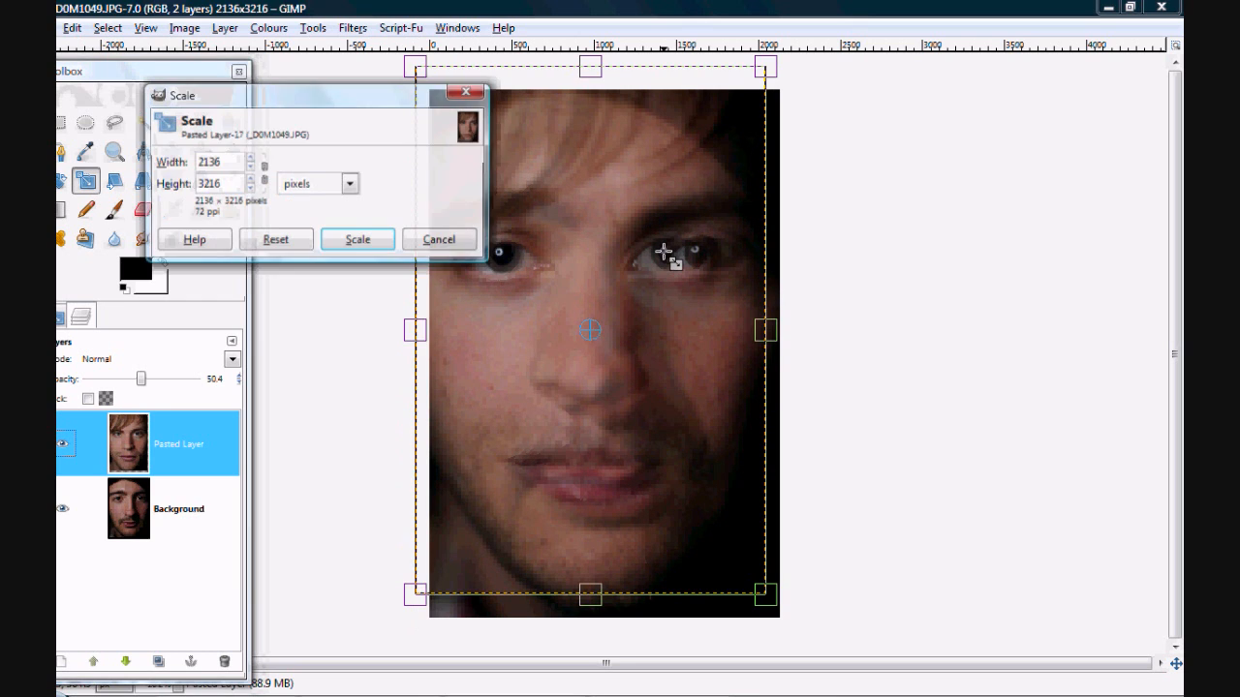
left_click_drag(667, 254, 691, 257)
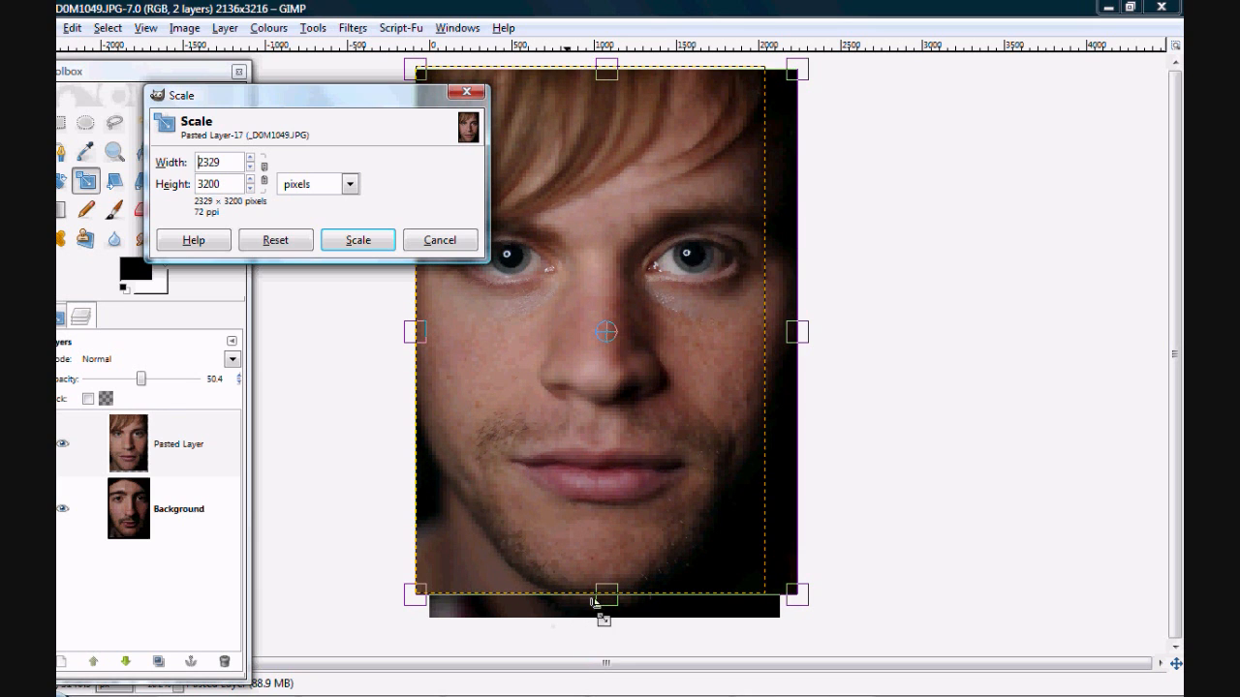
left_click_drag(606, 595, 606, 620)
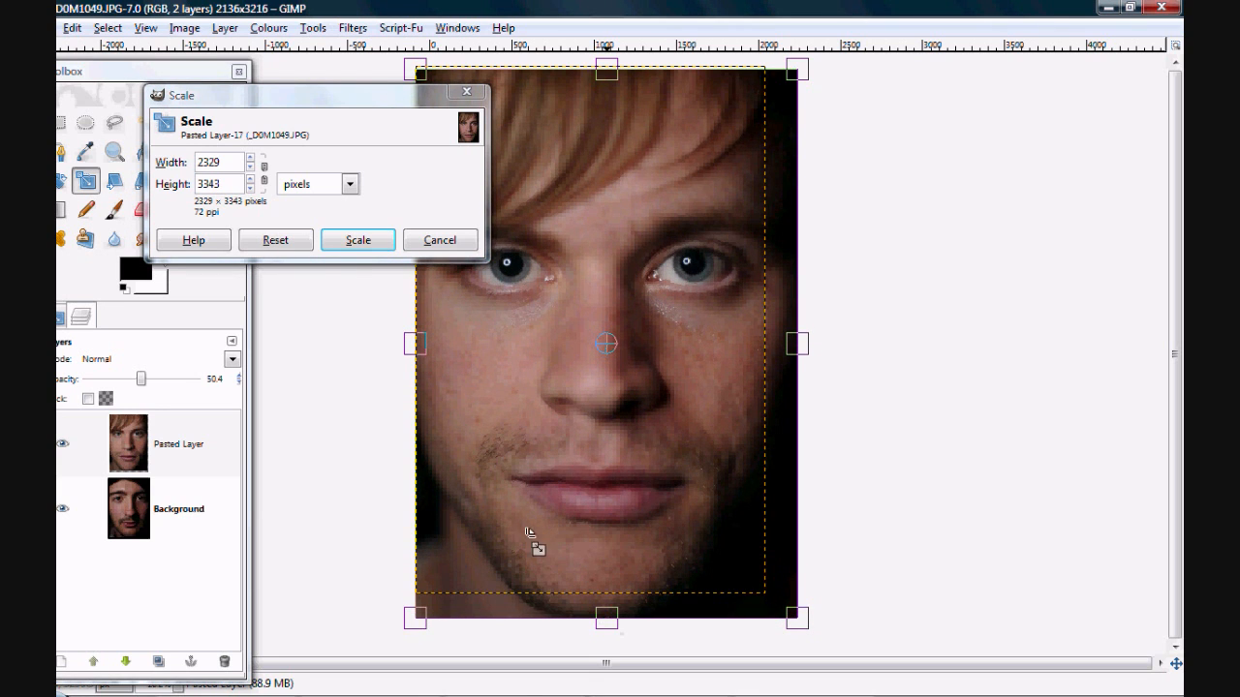
left_click(359, 240)
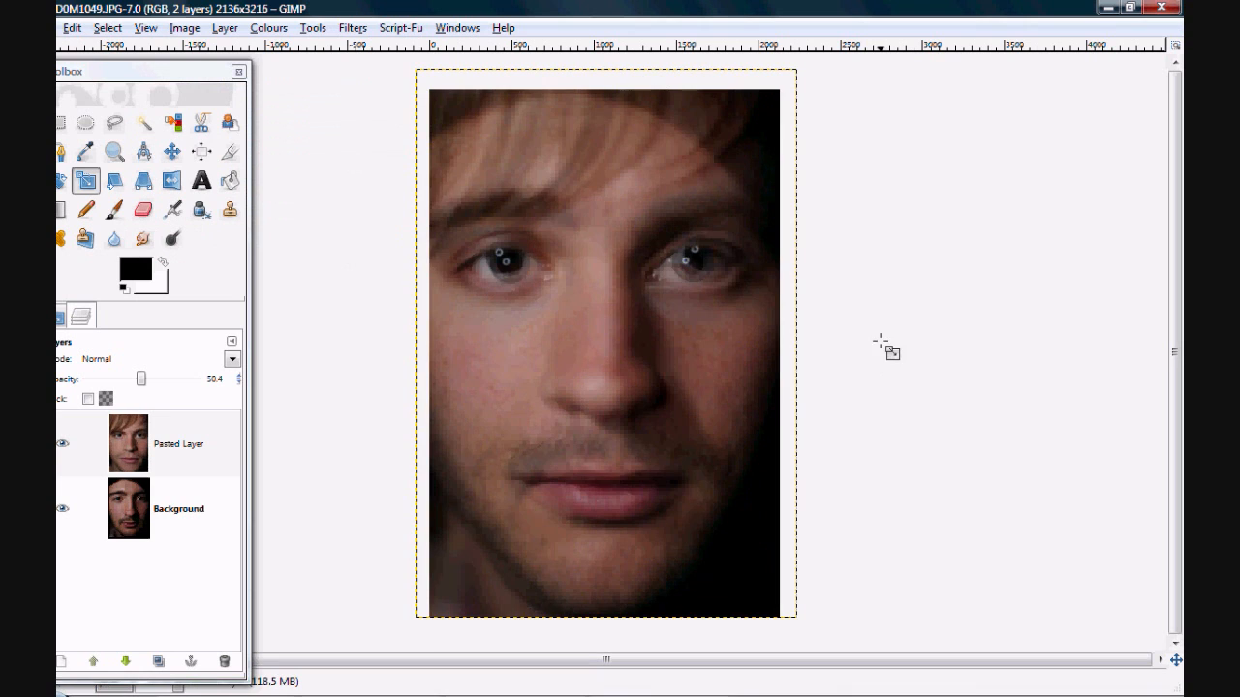
- Compare the two faces by fading the pasted layer between full and zero opacity, leaving its opacity at 98.3
left_click(172, 152)
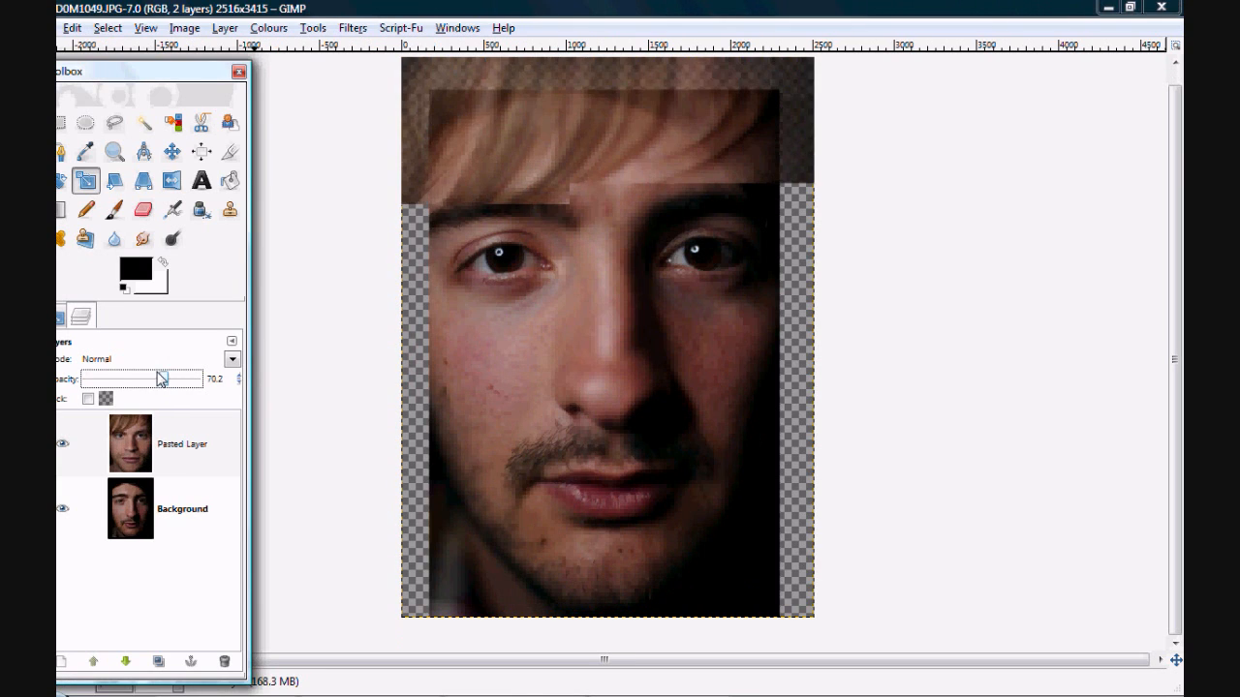
left_click_drag(161, 378, 155, 378)
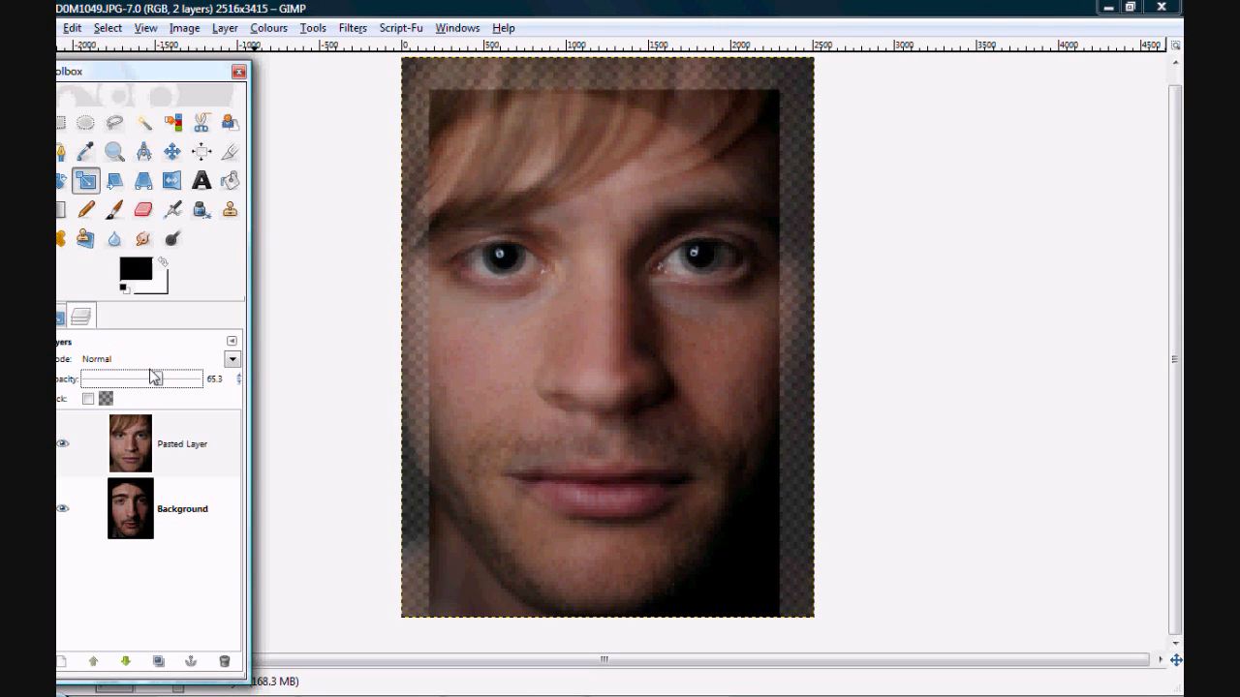
left_click_drag(163, 380, 199, 379)
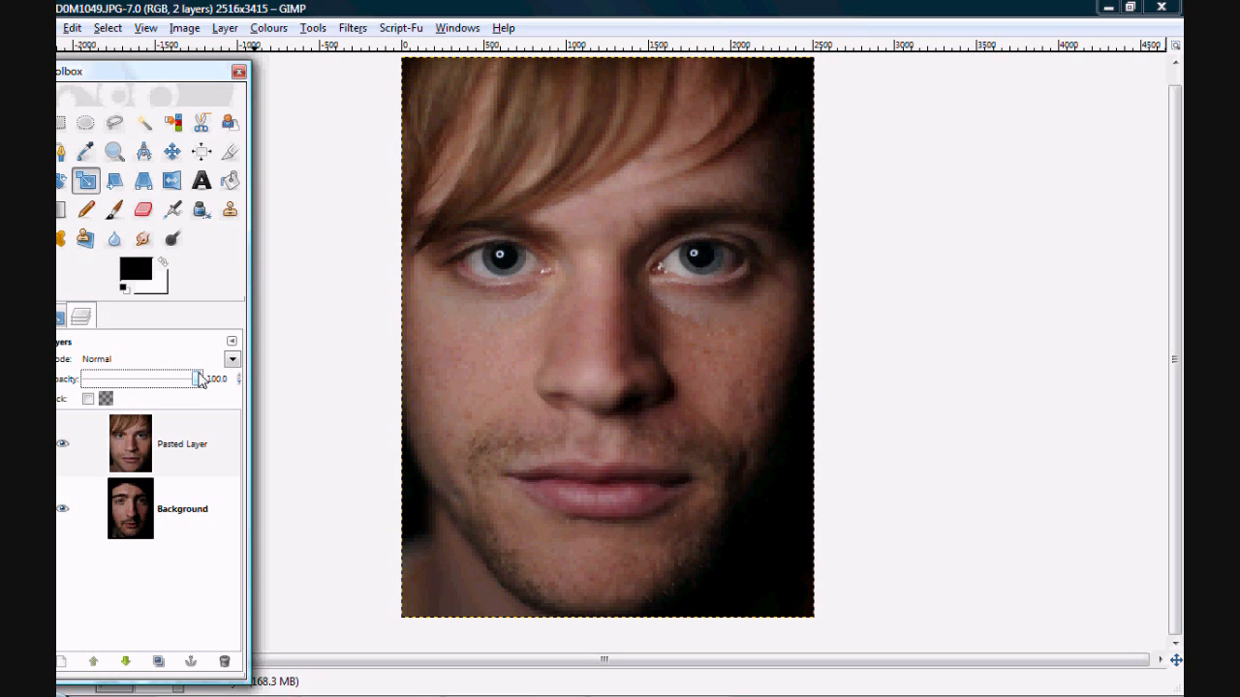
left_click_drag(199, 379, 80, 383)
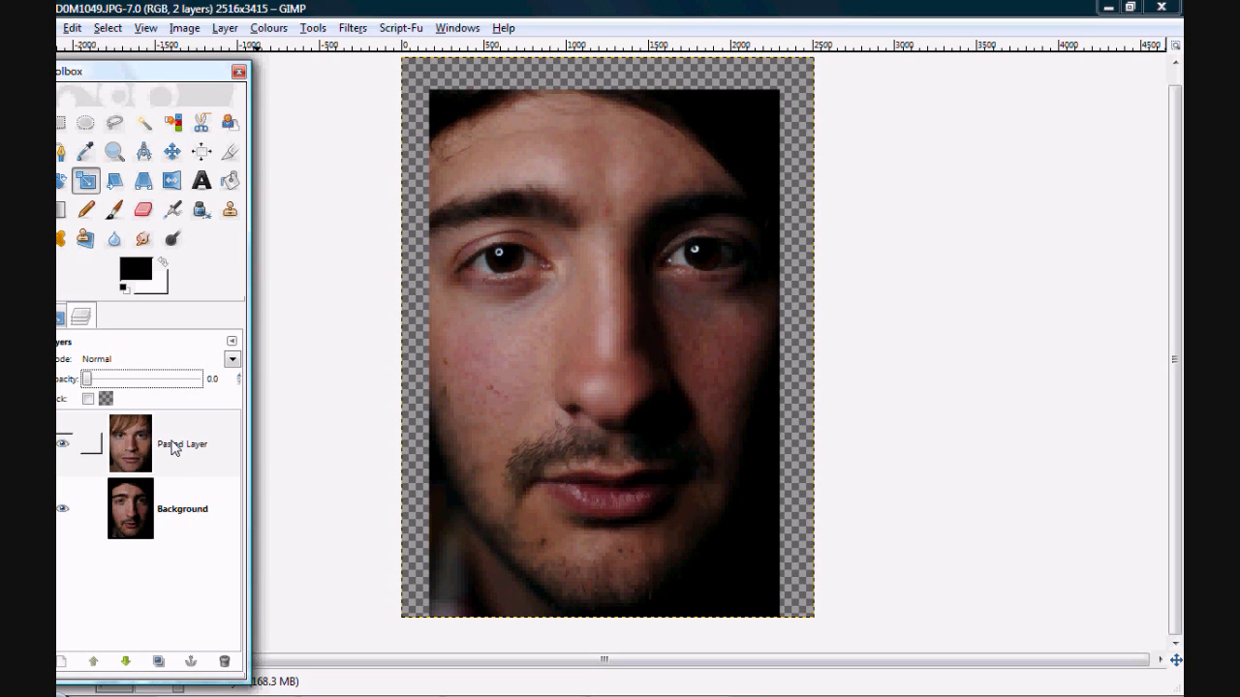
left_click_drag(88, 379, 194, 379)
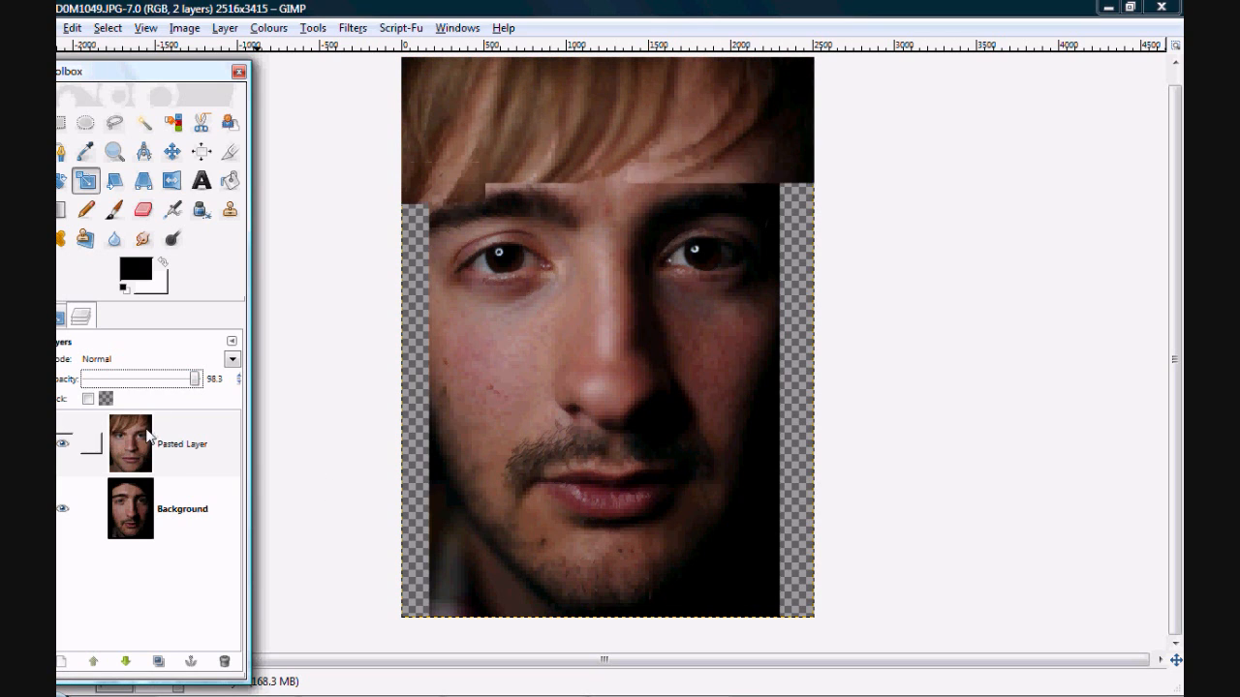
- Add a white (full opacity) layer mask to the pasted layer and activate the Blend tool
left_click(147, 436)
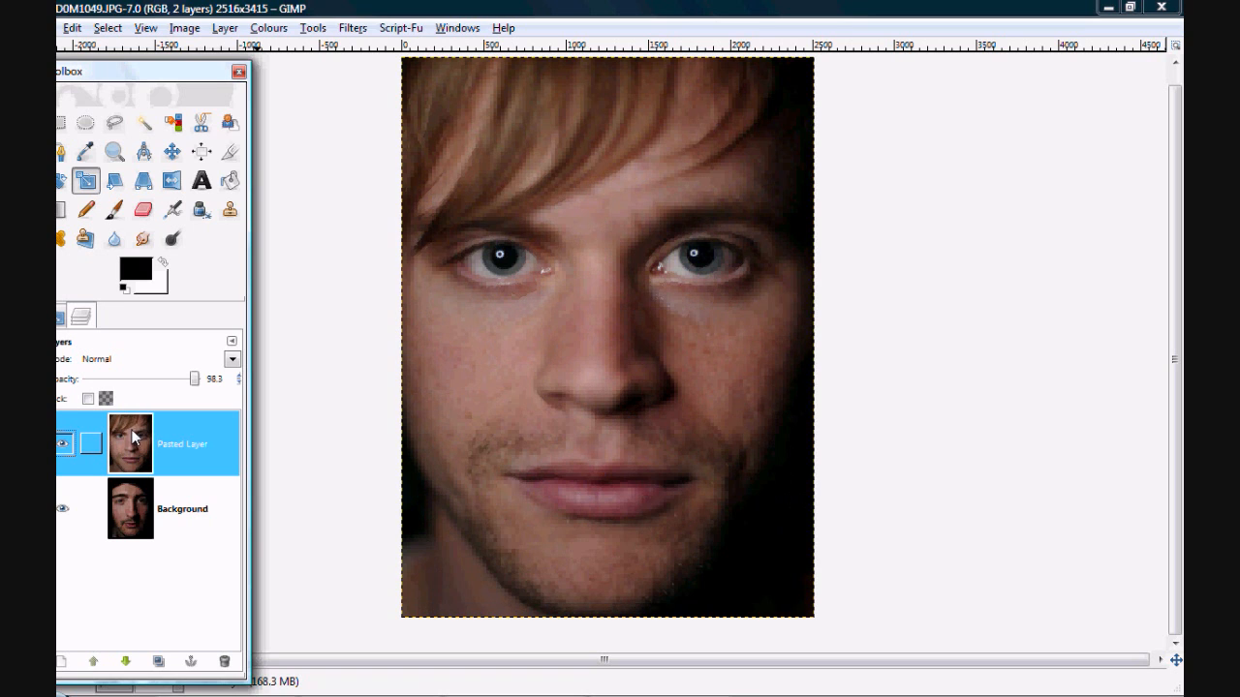
right_click(132, 437)
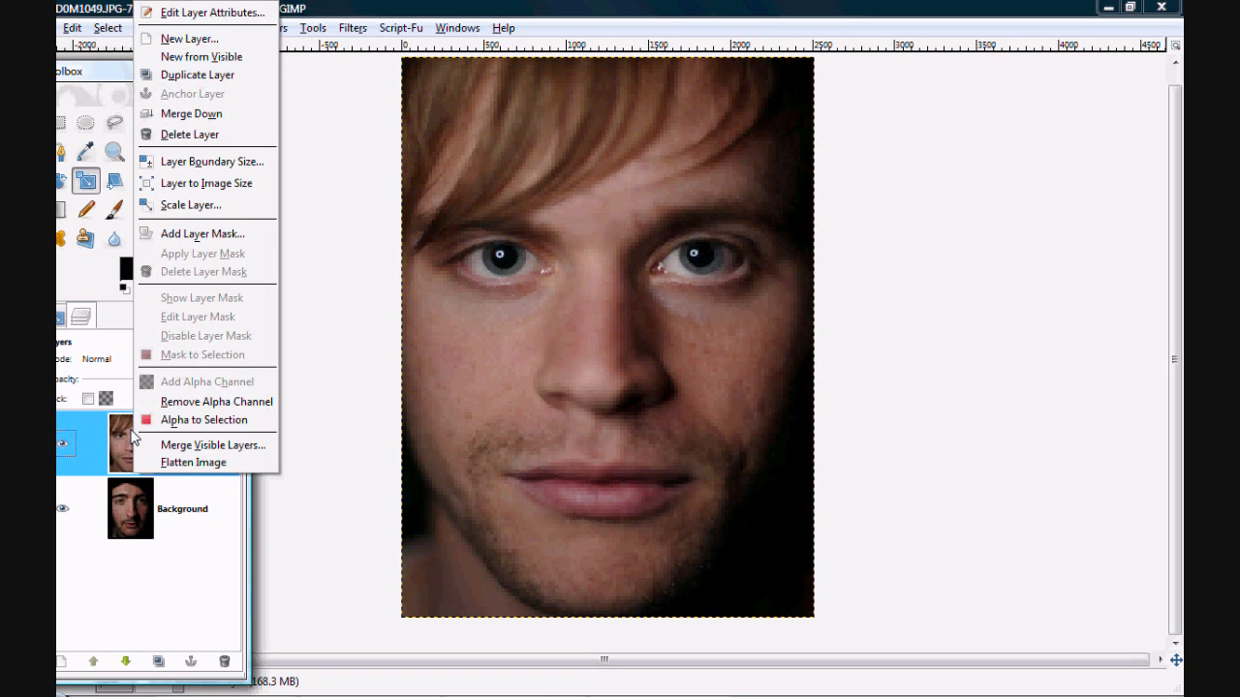
left_click(199, 234)
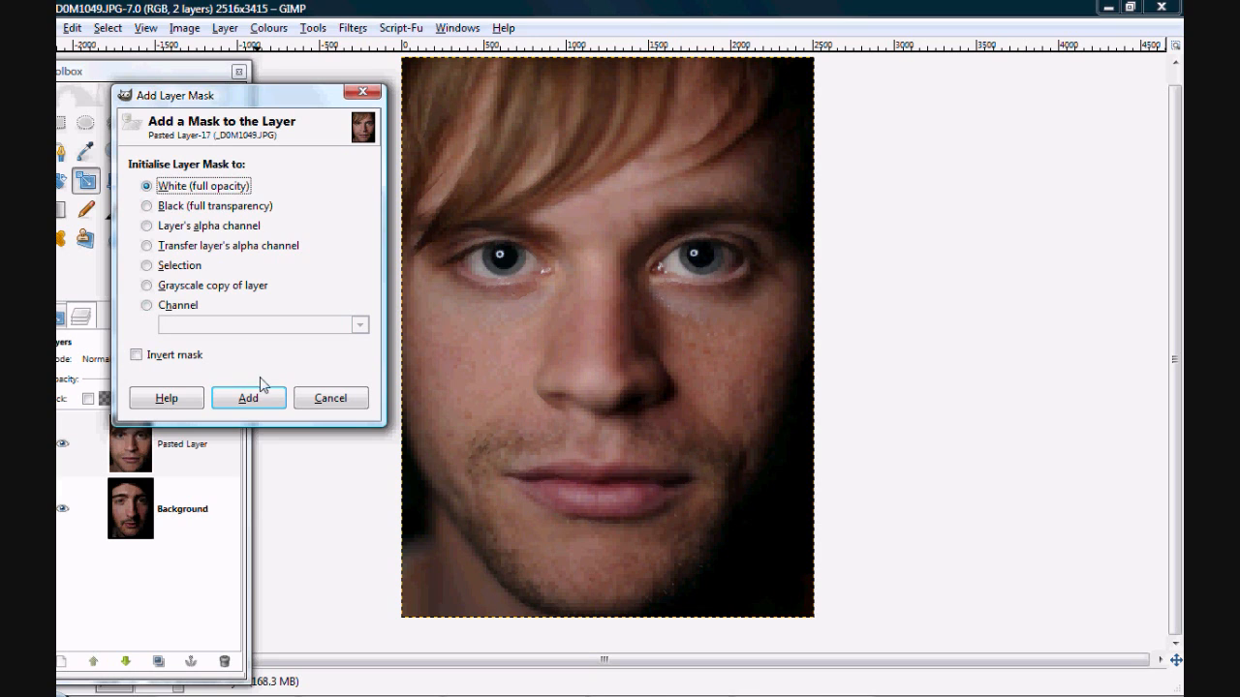
left_click(277, 405)
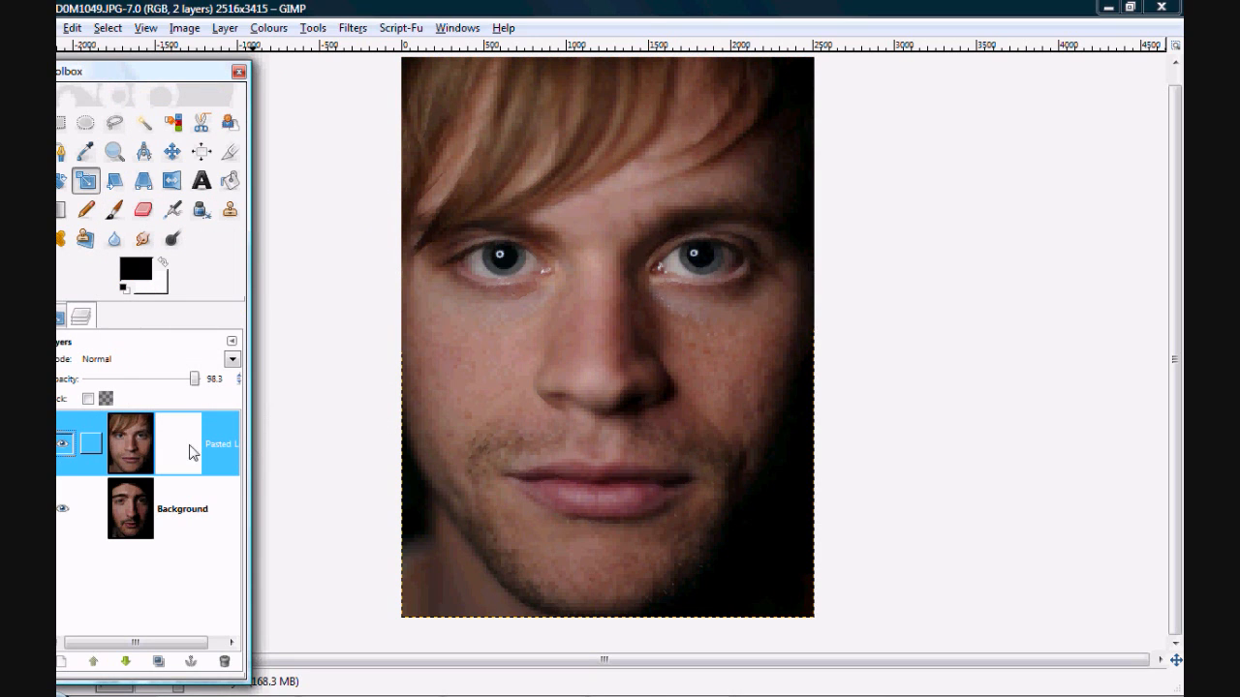
mouse_move(158, 69)
left_mouse_down()
mouse_move(148, 8)
mouse_move(132, 6)
left_mouse_up()
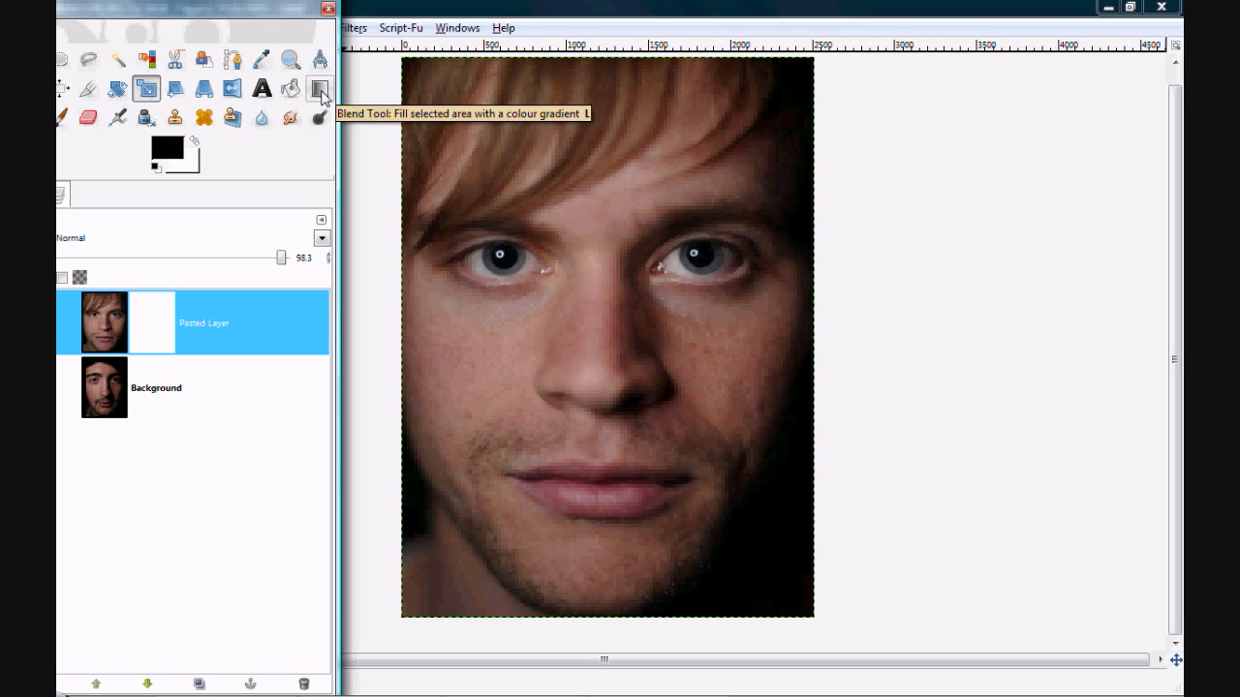
left_click(321, 91)
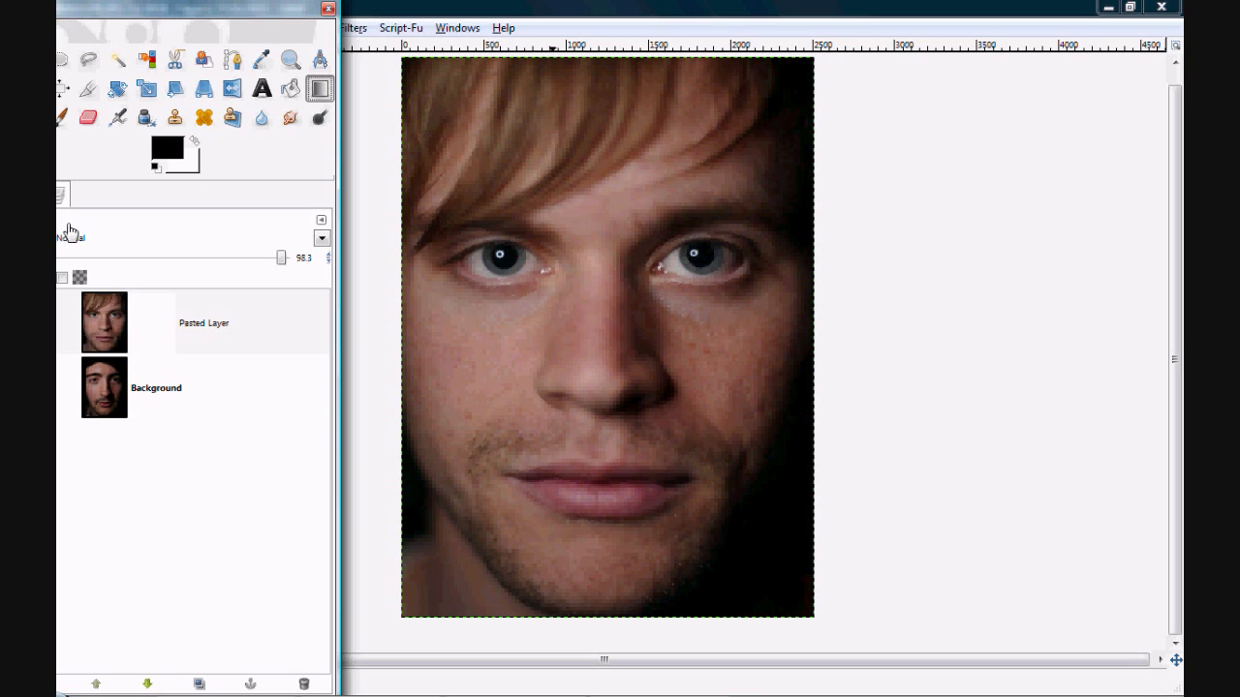
left_click(115, 327)
left_click_drag(617, 363, 608, 247)
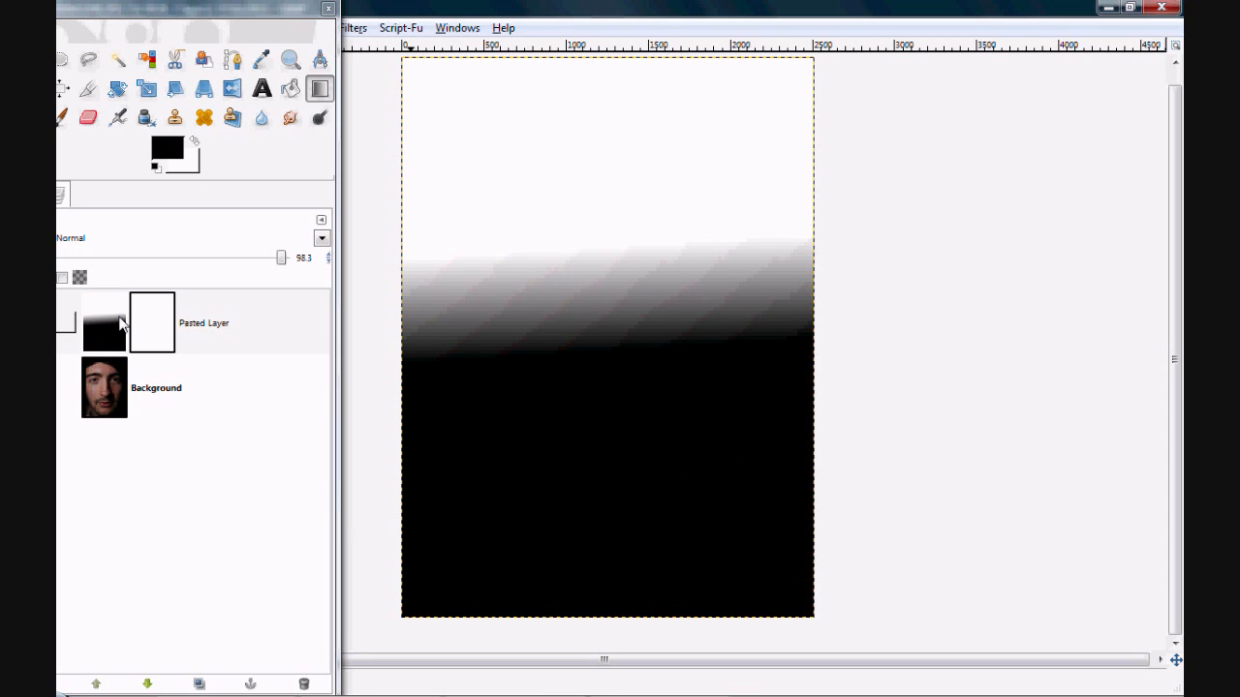
key("ctrl+z")
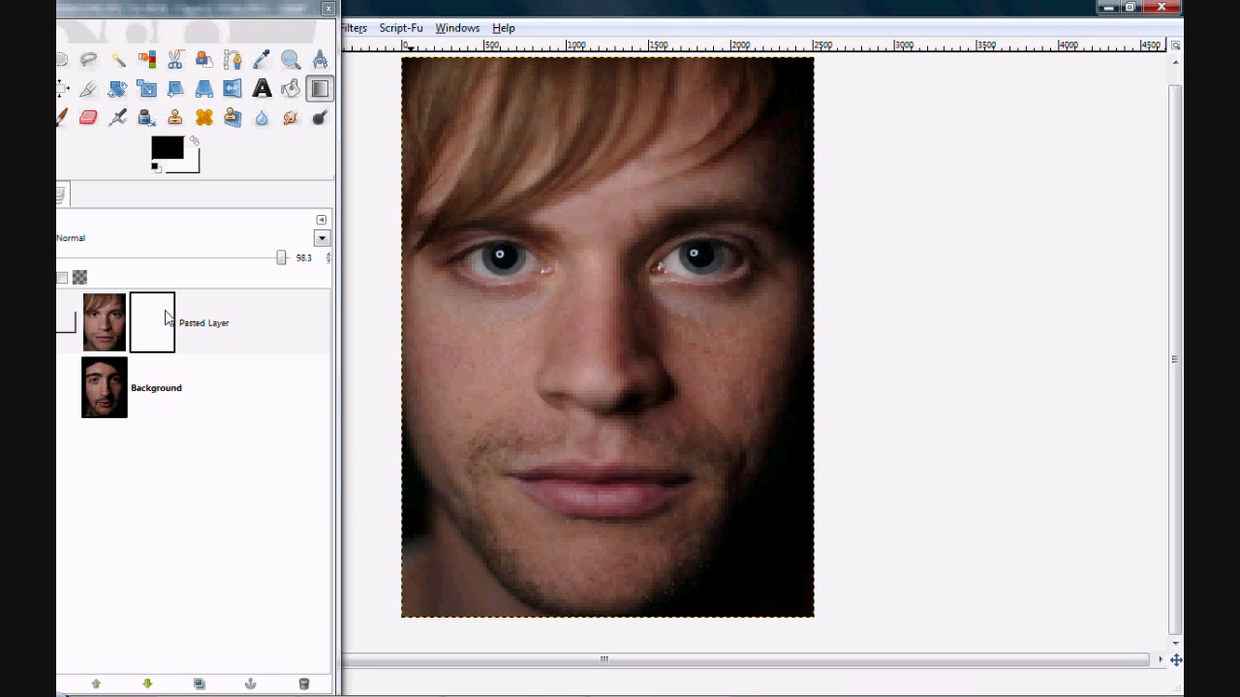
- On the pasted layer's mask, draw a short upward black-to-white gradient across the nose to blend the blond man's eyes into the lower face
left_click(165, 318)
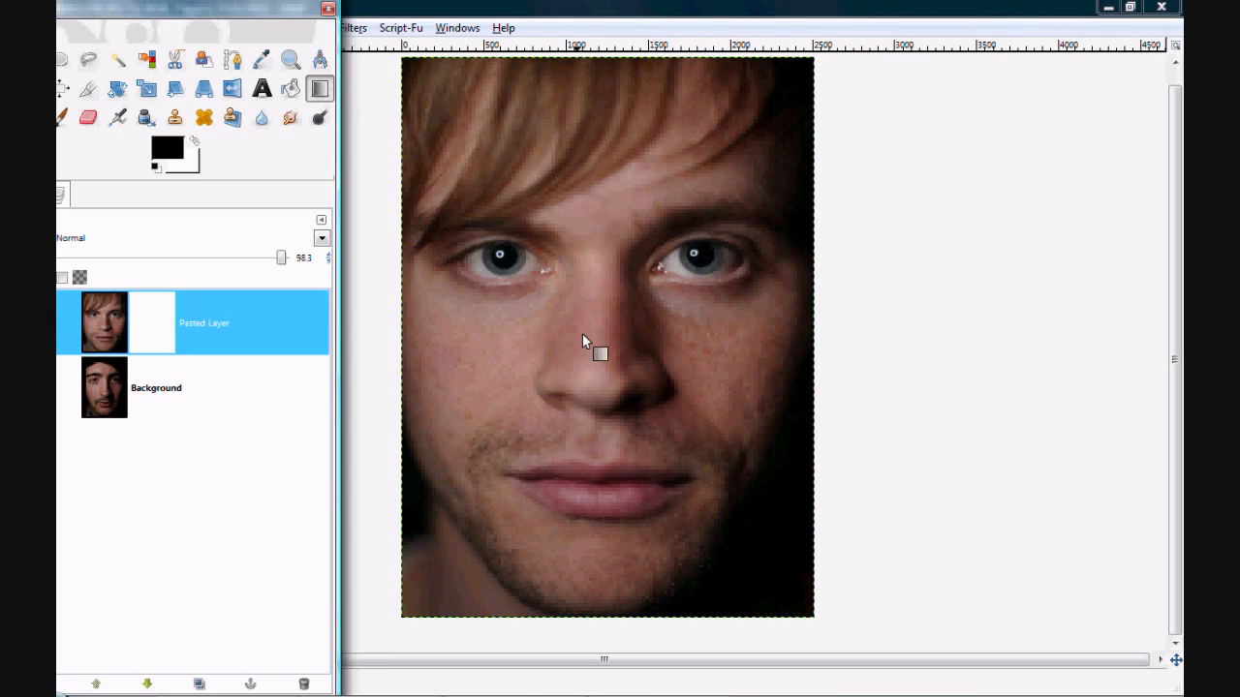
left_click_drag(602, 352, 600, 307)
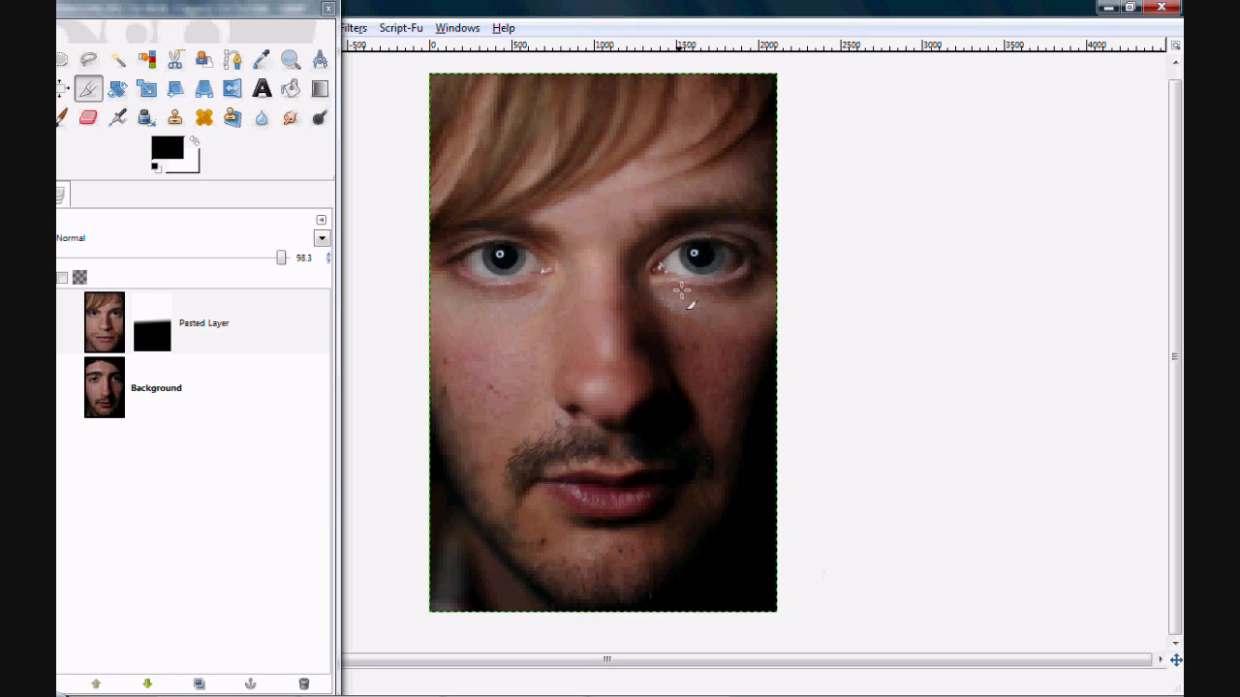
- Try upward black-to-white Blend gradients of different lengths across the nose on the pasted layer's mask to compare the transition's softness
left_click(320, 89)
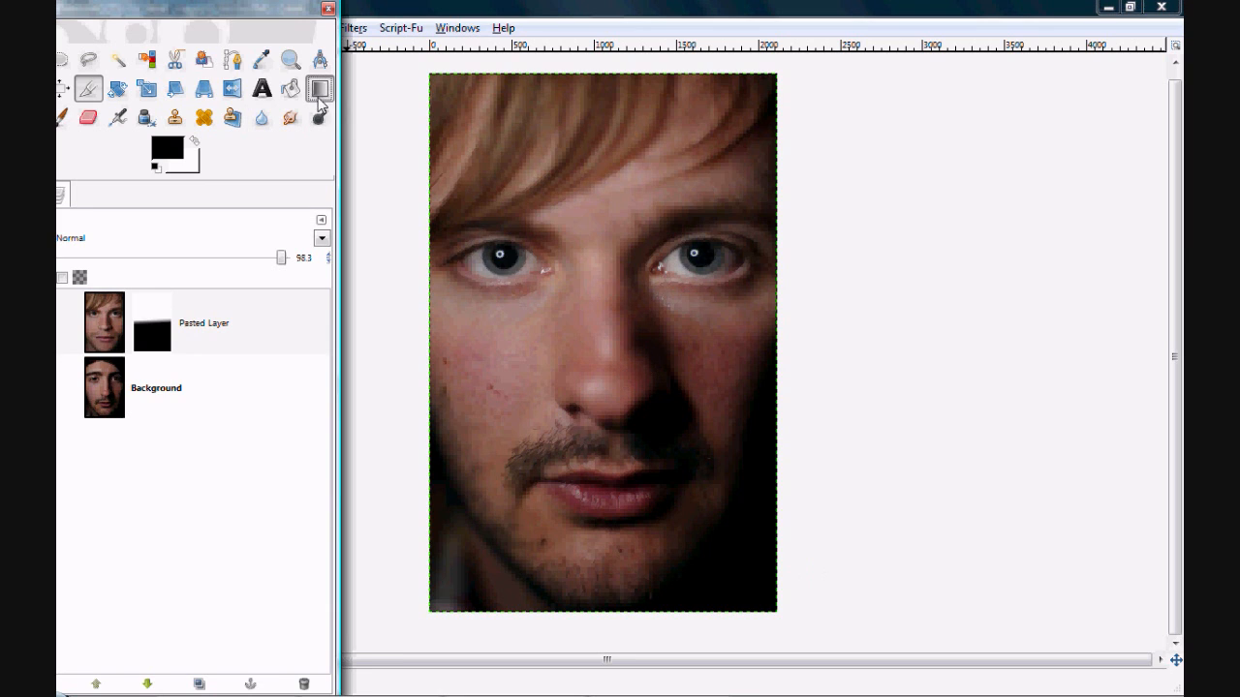
left_click(147, 351)
left_click_drag(605, 376, 608, 243)
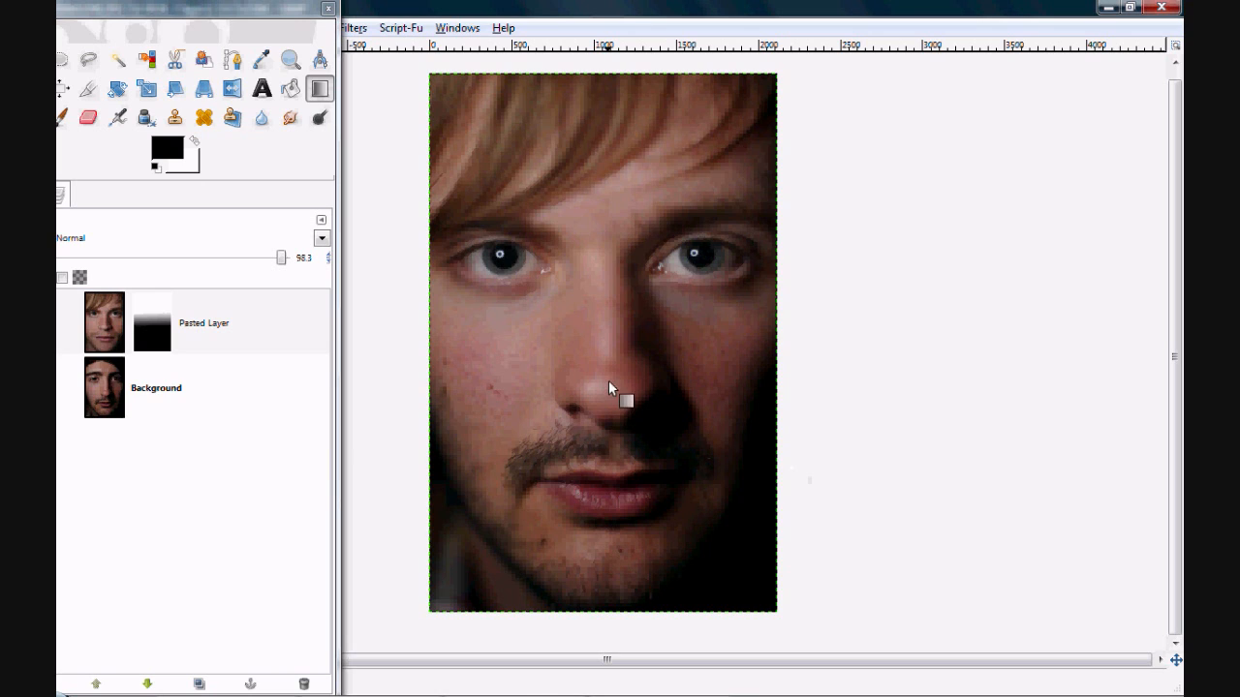
left_click_drag(610, 350, 609, 291)
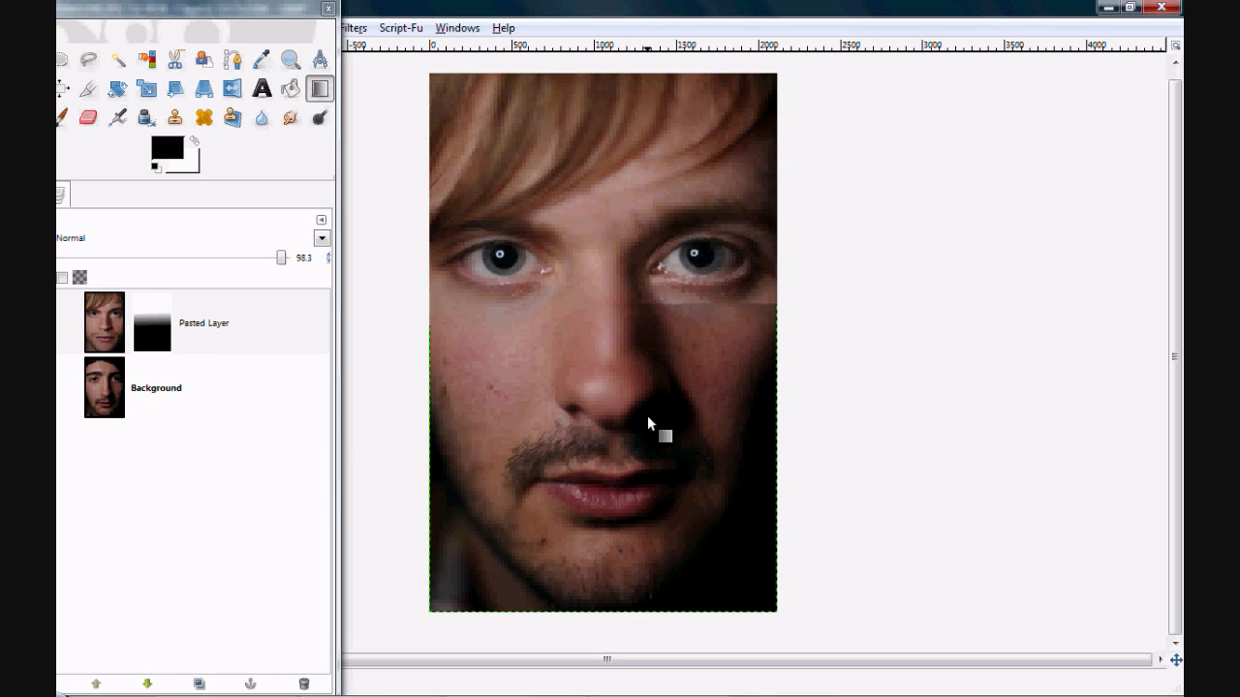
key("ctrl+z")
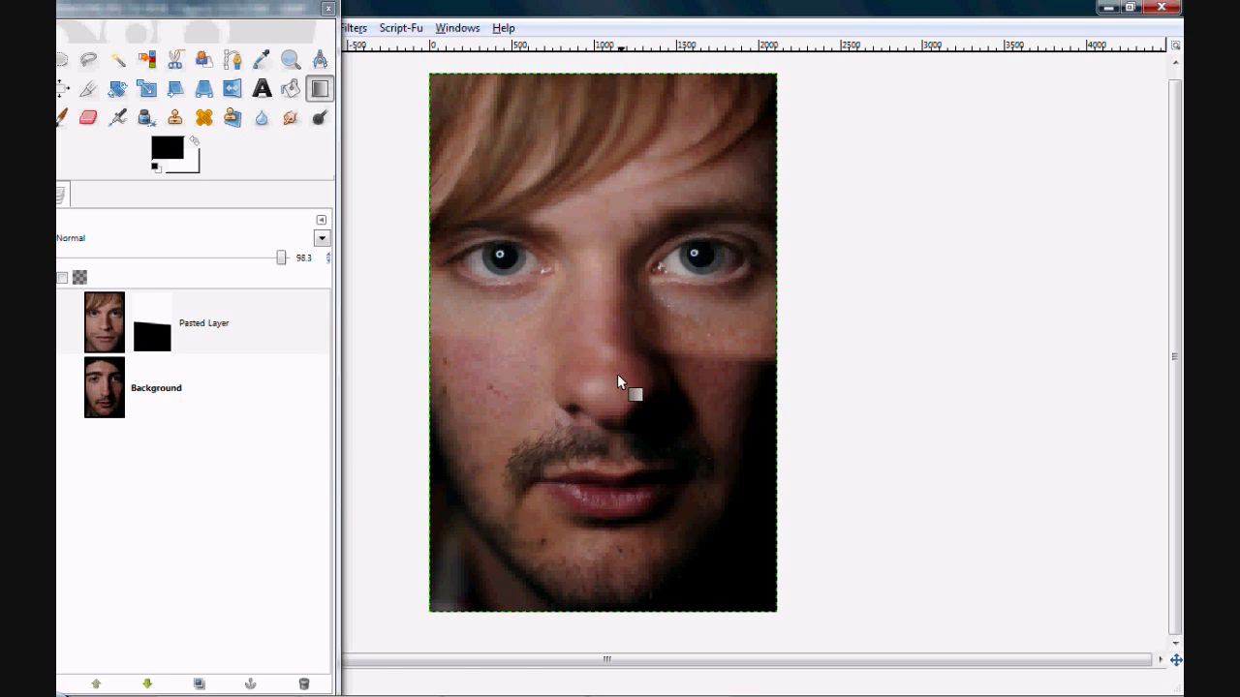
left_click_drag(617, 376, 613, 320)
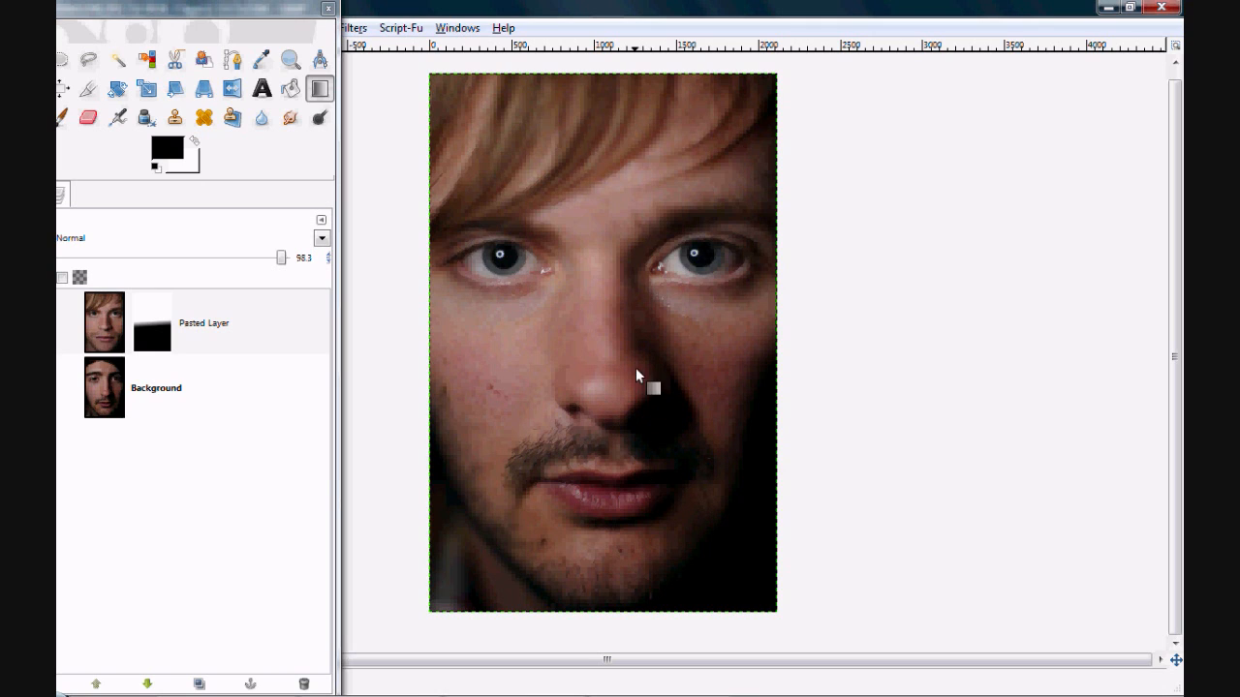
- Redraw the mask gradient downward across the nose, and replace it with a short horizontal black-to-white gradient that splits the face vertically
mouse_move(598, 342)
left_mouse_down()
mouse_move(599, 273)
mouse_move(608, 354)
left_mouse_up()
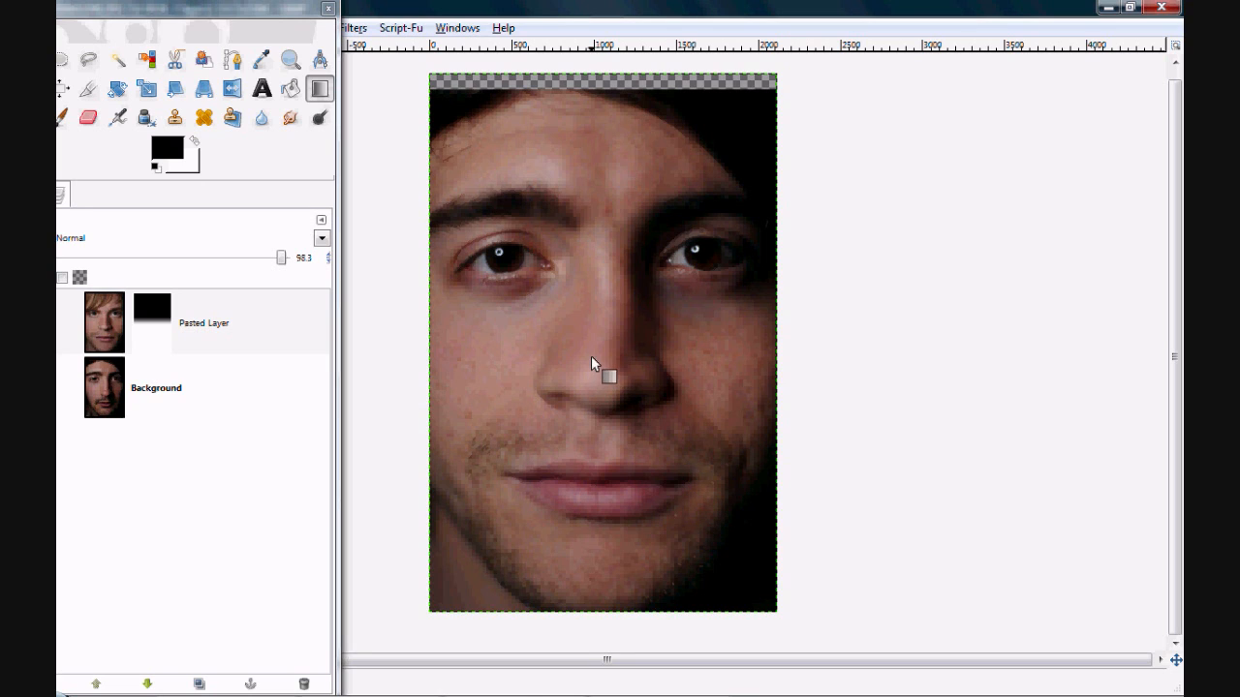
left_click_drag(587, 331, 617, 329)
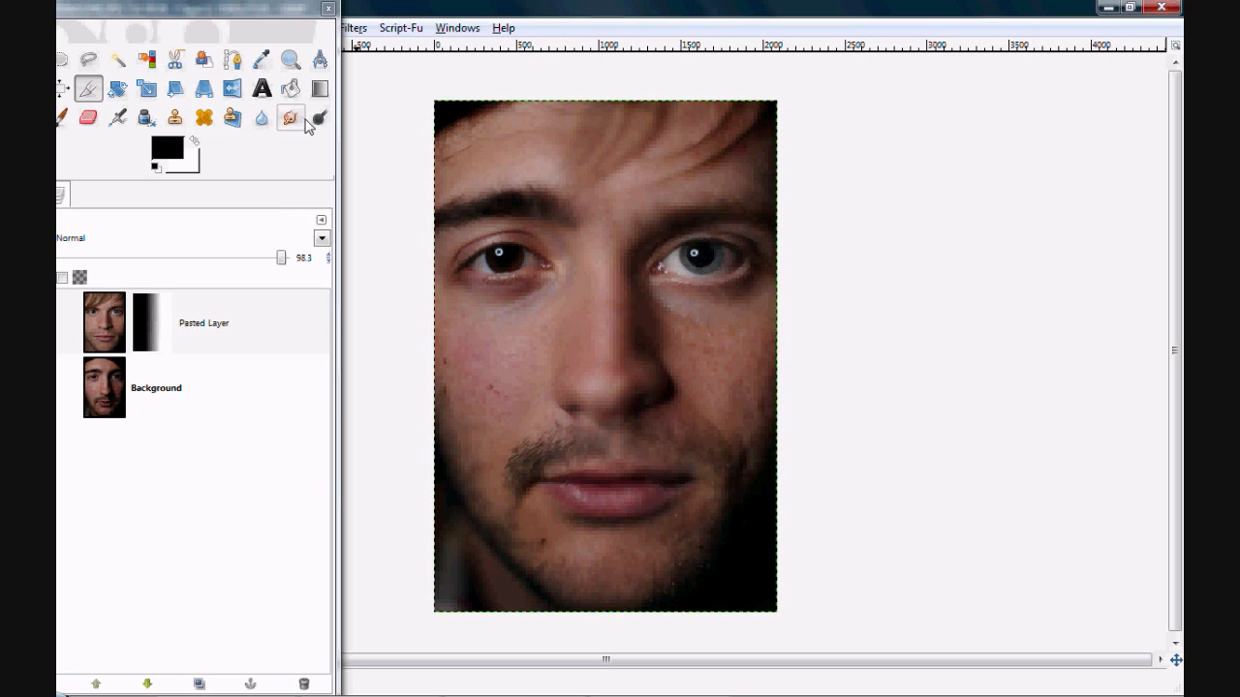
- Set up the Paintbrush with the Circle Fuzzy (19) brush at a scale of 10.00
left_click(64, 118)
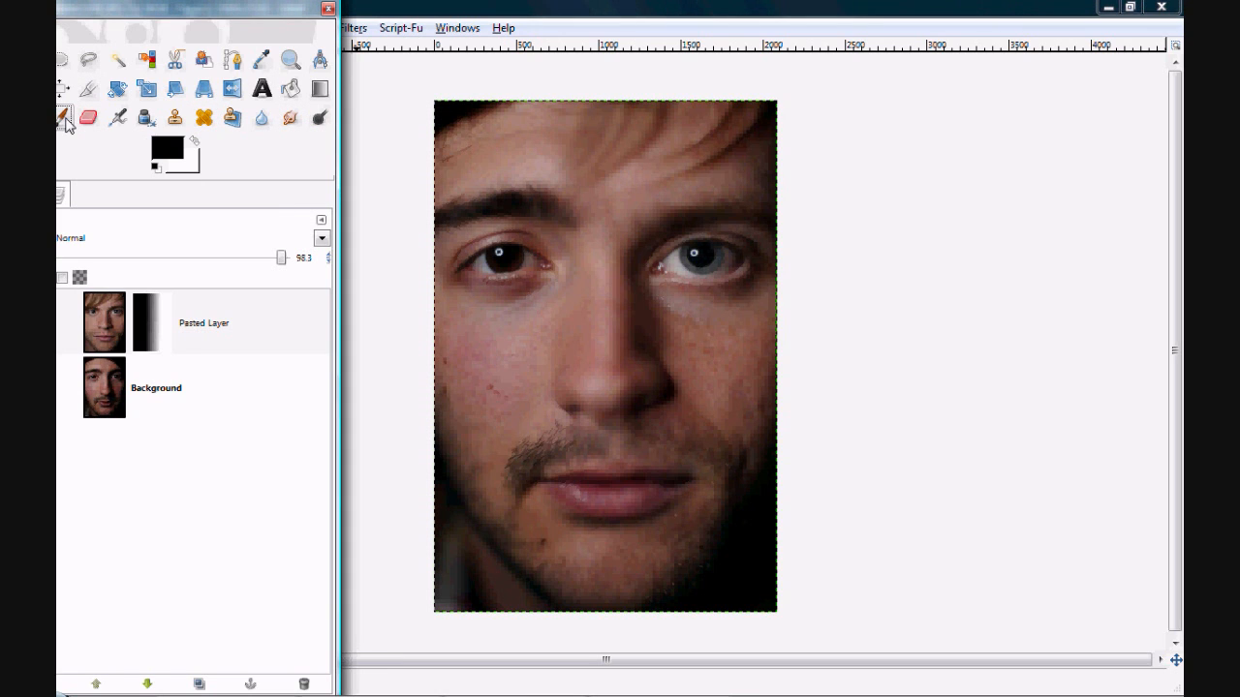
left_click_drag(130, 20, 149, 21)
left_click(60, 201)
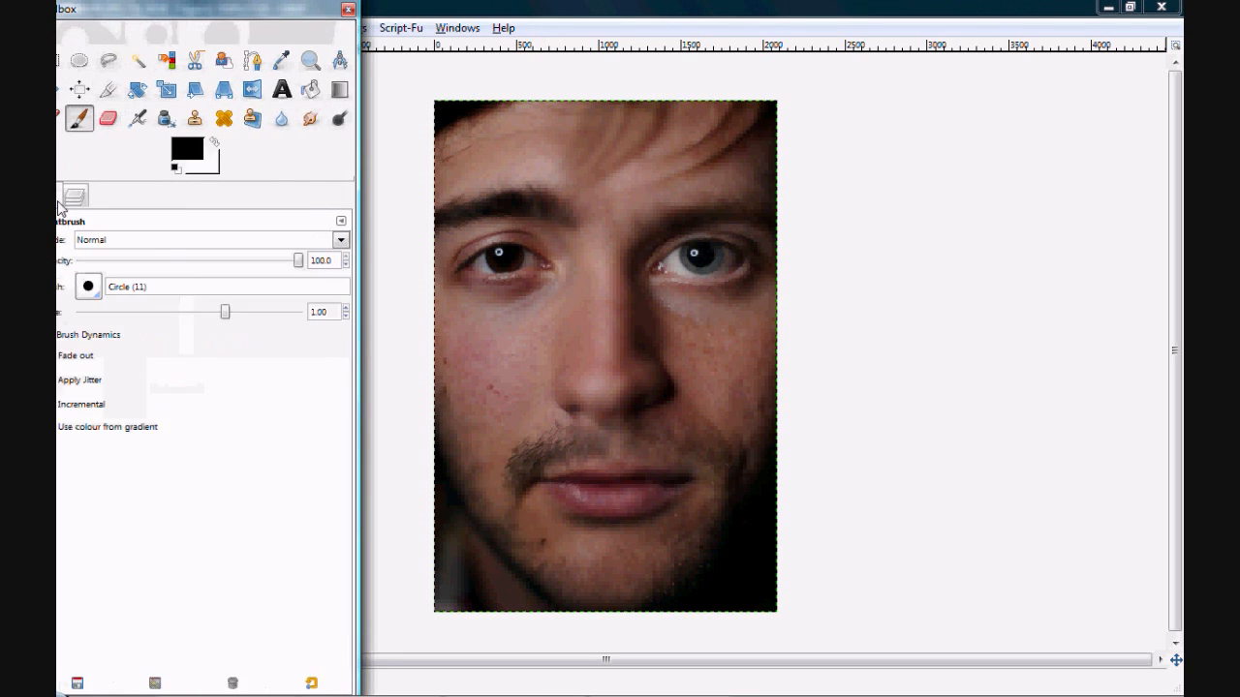
left_click(89, 289)
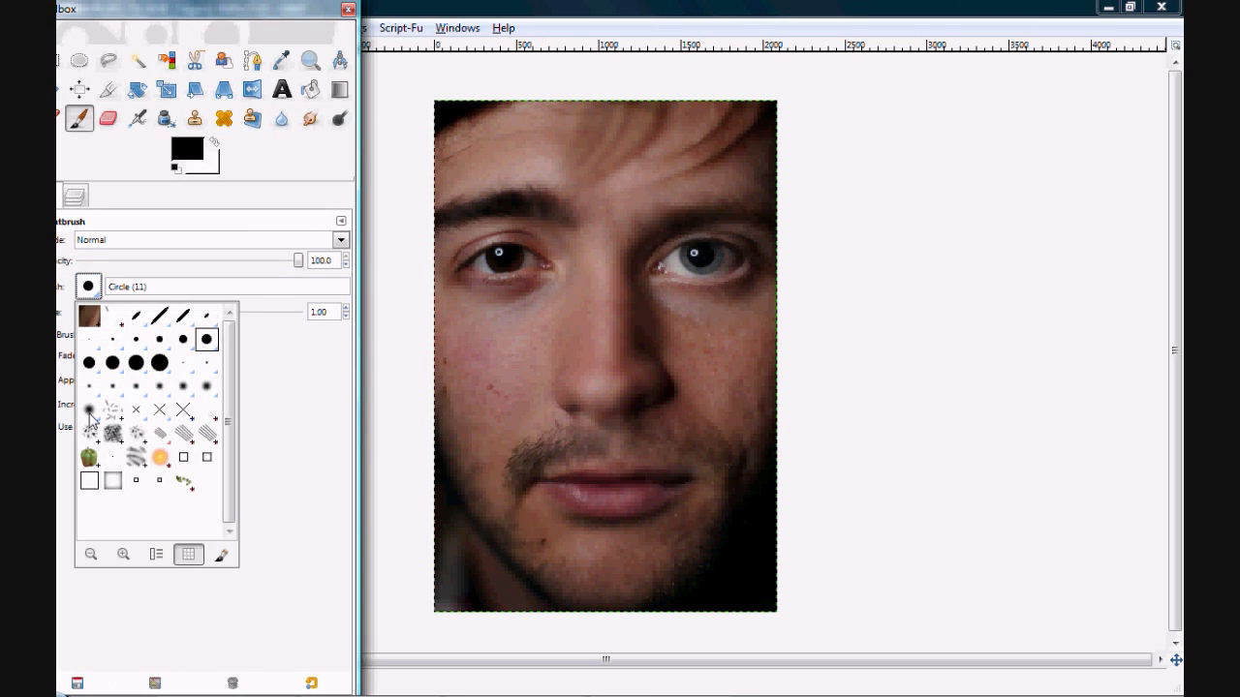
left_click(89, 412)
left_click_drag(227, 314, 312, 327)
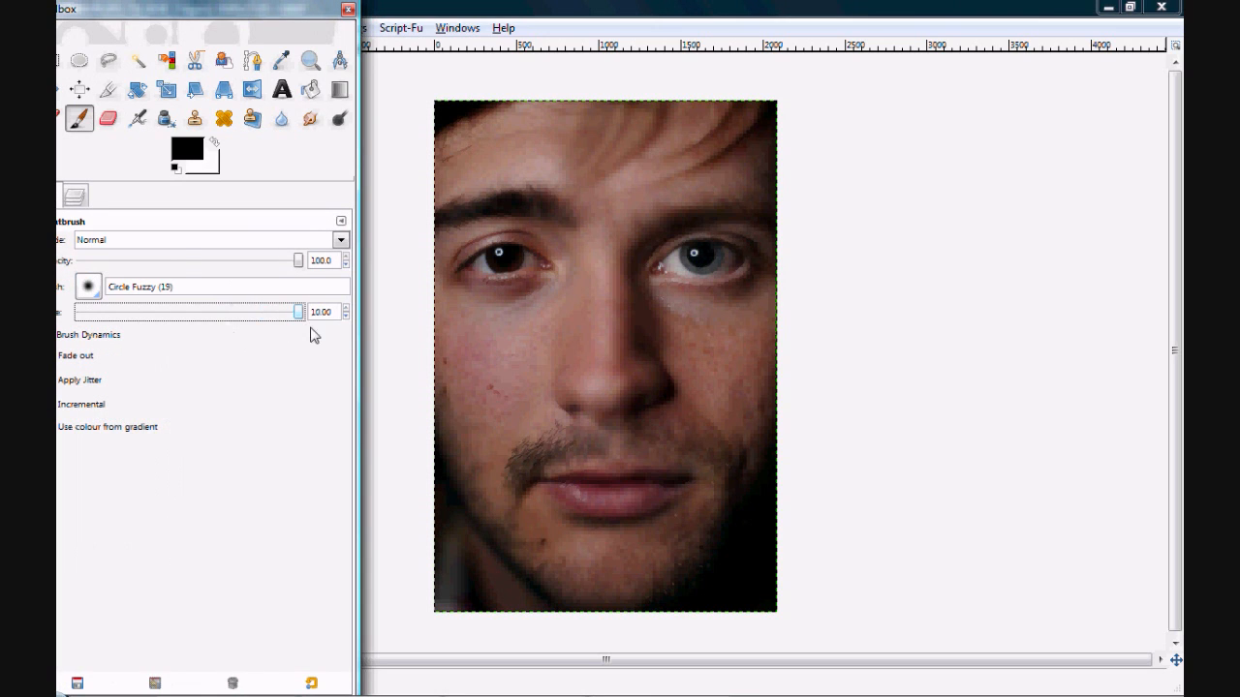
- Paint the pasted layer's mask black over the blond hair and the eyebrow above the blue eye to reveal the face beneath
left_click(561, 170)
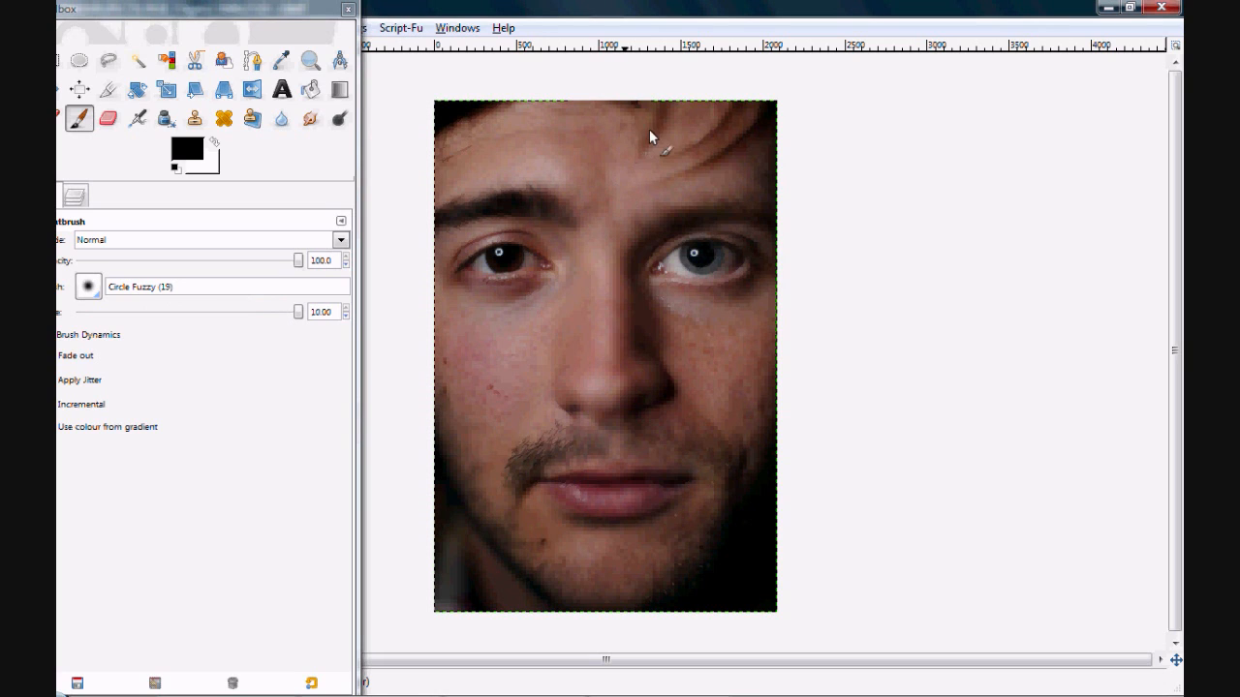
mouse_move(660, 155)
left_mouse_down()
mouse_move(660, 190)
mouse_move(721, 143)
mouse_move(706, 159)
mouse_move(710, 123)
mouse_move(692, 142)
mouse_move(670, 132)
mouse_move(695, 118)
mouse_move(689, 146)
mouse_move(696, 117)
mouse_move(724, 157)
left_mouse_up()
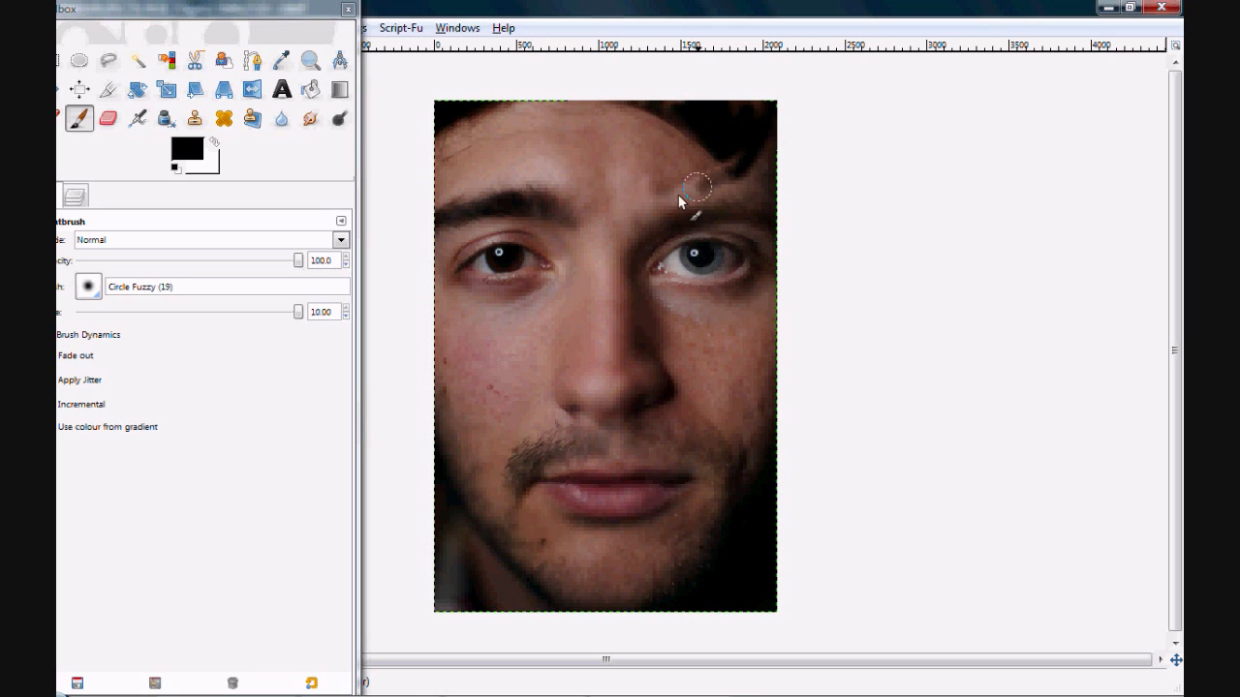
left_click_drag(680, 201, 664, 206)
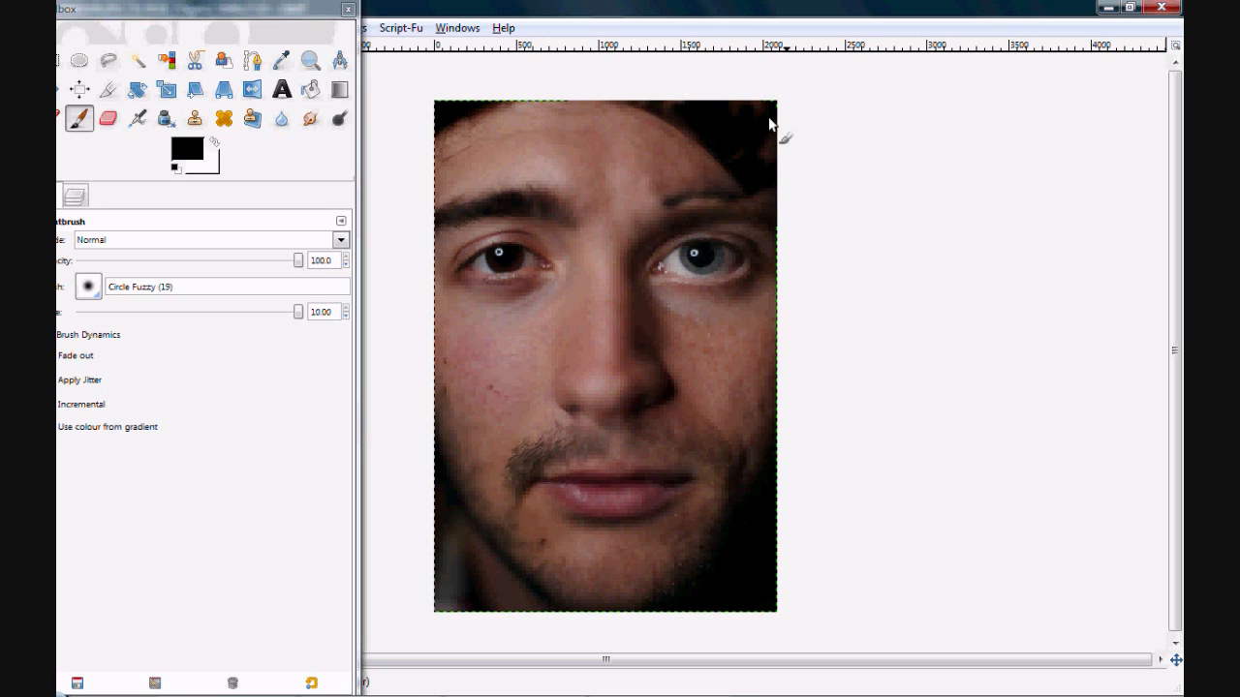
left_click_drag(731, 117, 763, 145)
mouse_move(711, 190)
left_mouse_down()
mouse_move(679, 180)
mouse_move(642, 225)
mouse_move(664, 228)
mouse_move(719, 197)
left_mouse_up()
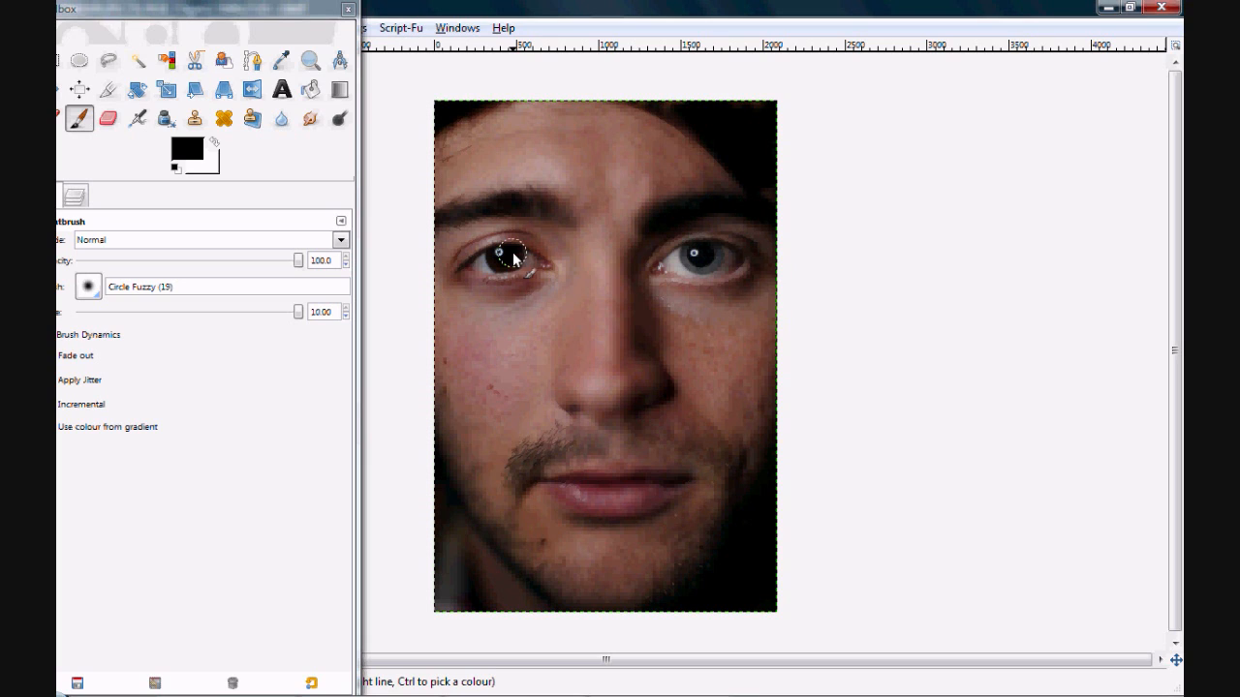
left_click_drag(513, 254, 507, 242)
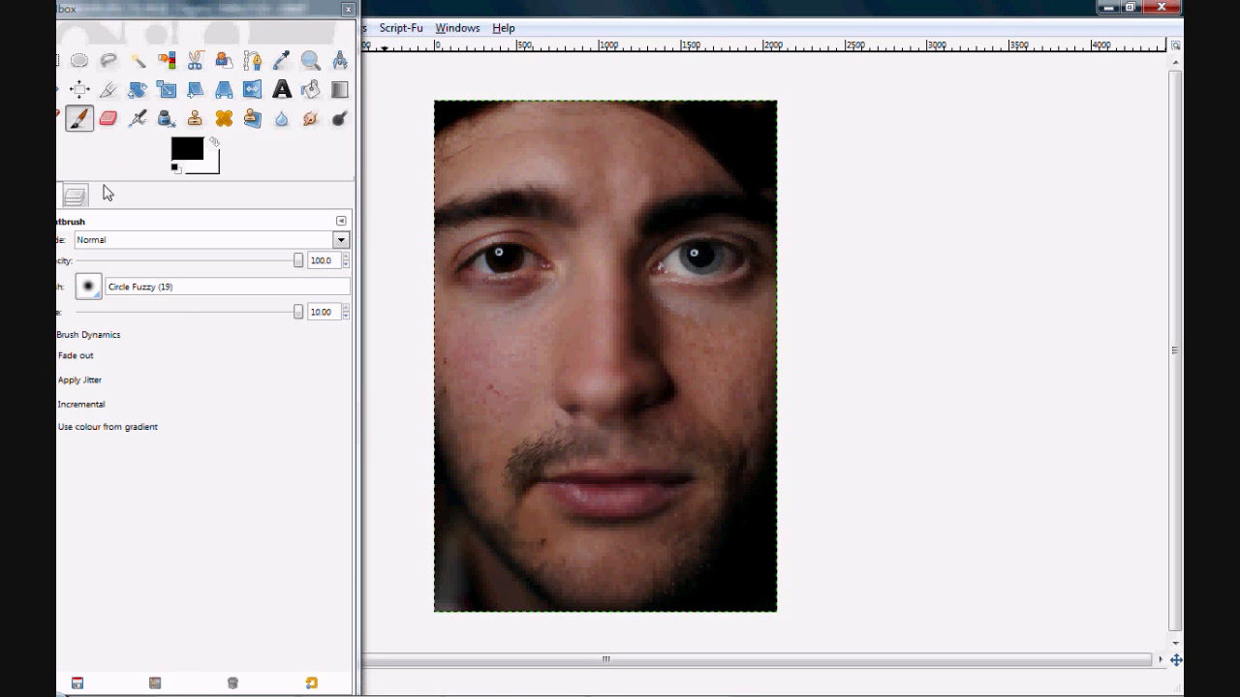
- Swap the foreground colour to white and paint the pasted layer's mask above the blue eye to bring back the blond man's brow
left_click_drag(79, 199, 135, 325)
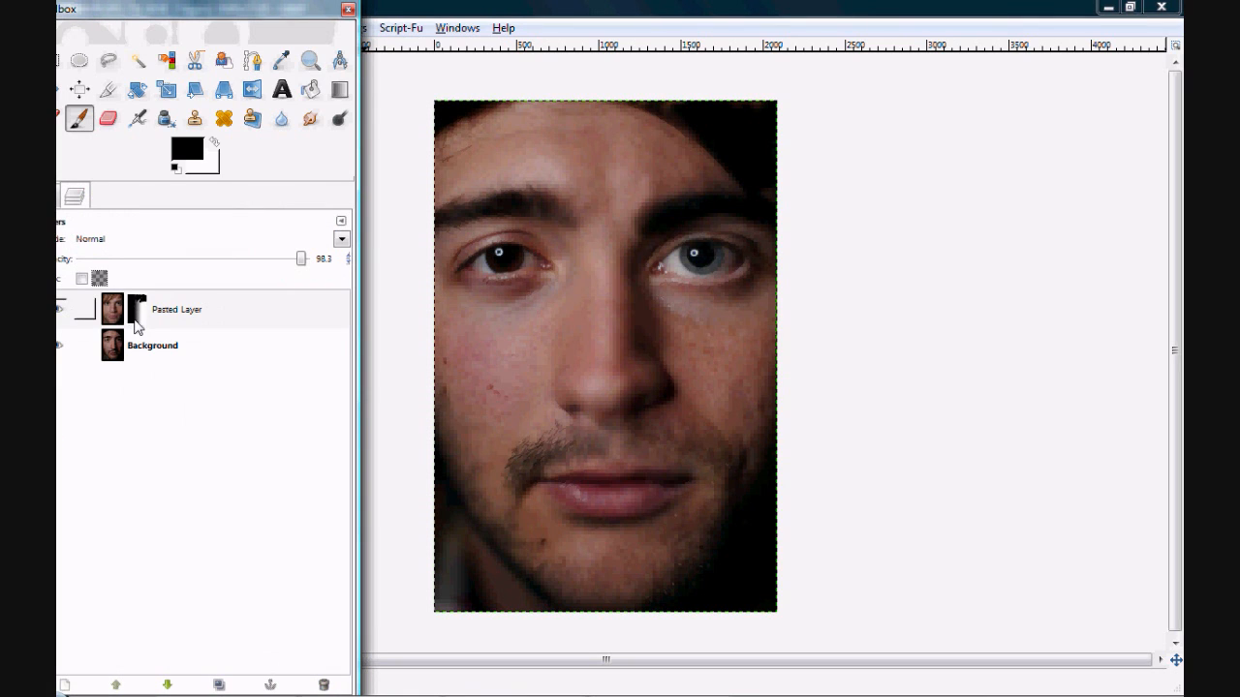
left_click(86, 310)
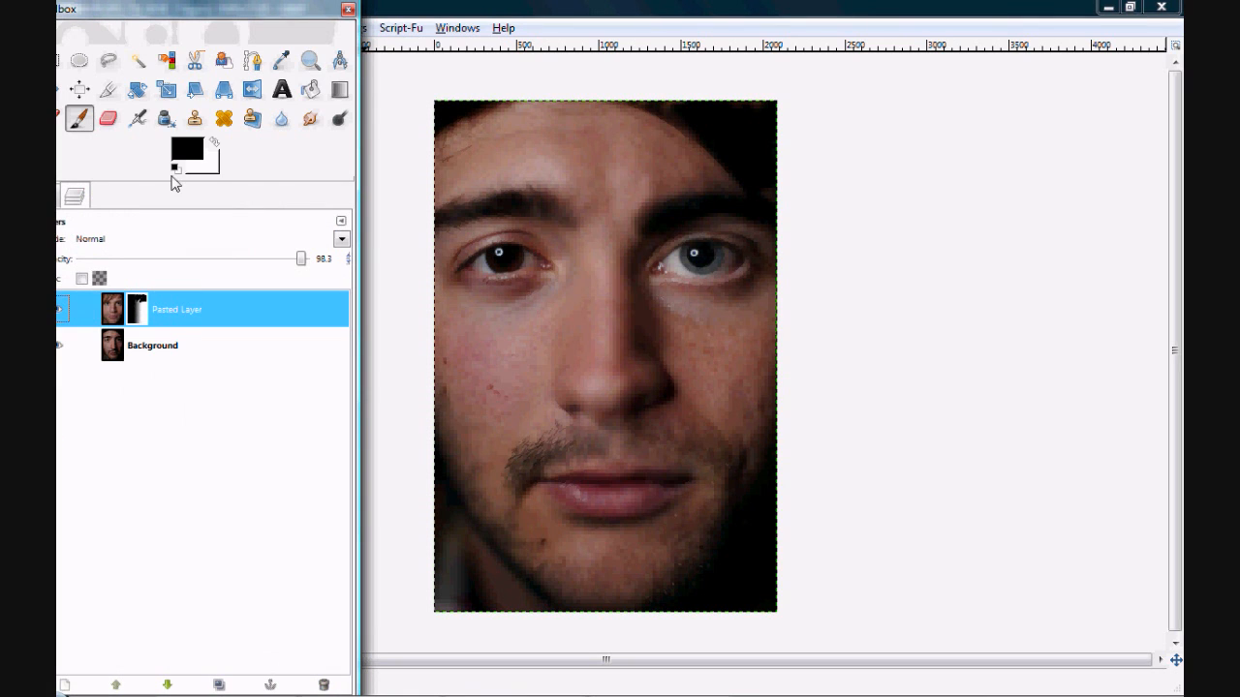
left_click(80, 119)
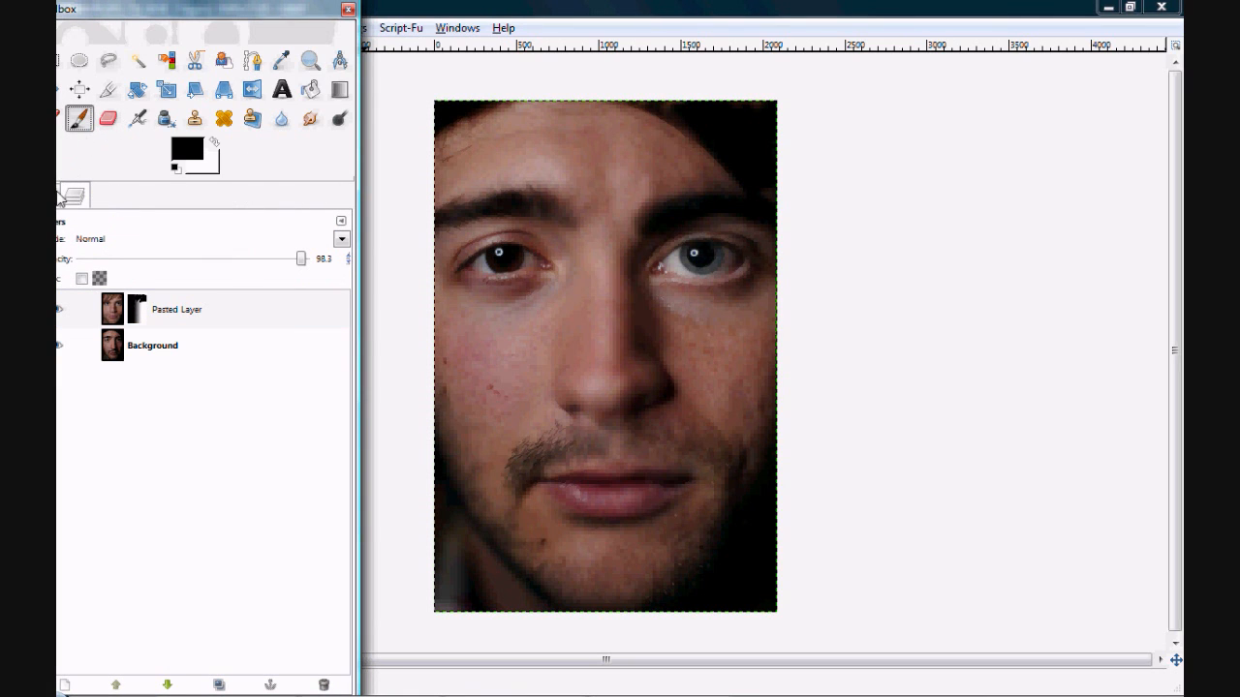
left_click(61, 198)
left_click(215, 144)
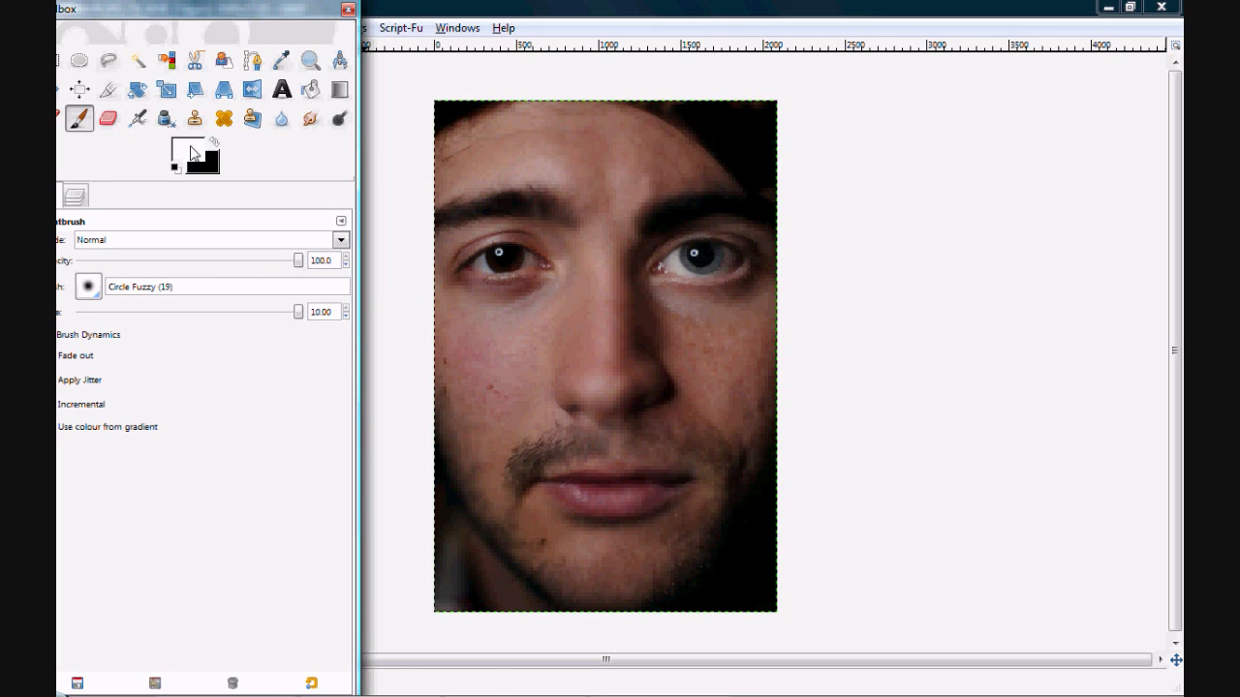
mouse_move(665, 178)
left_mouse_down()
mouse_move(726, 174)
mouse_move(692, 191)
mouse_move(797, 177)
mouse_move(713, 171)
mouse_move(711, 202)
left_mouse_up()
left_click_drag(654, 230, 665, 178)
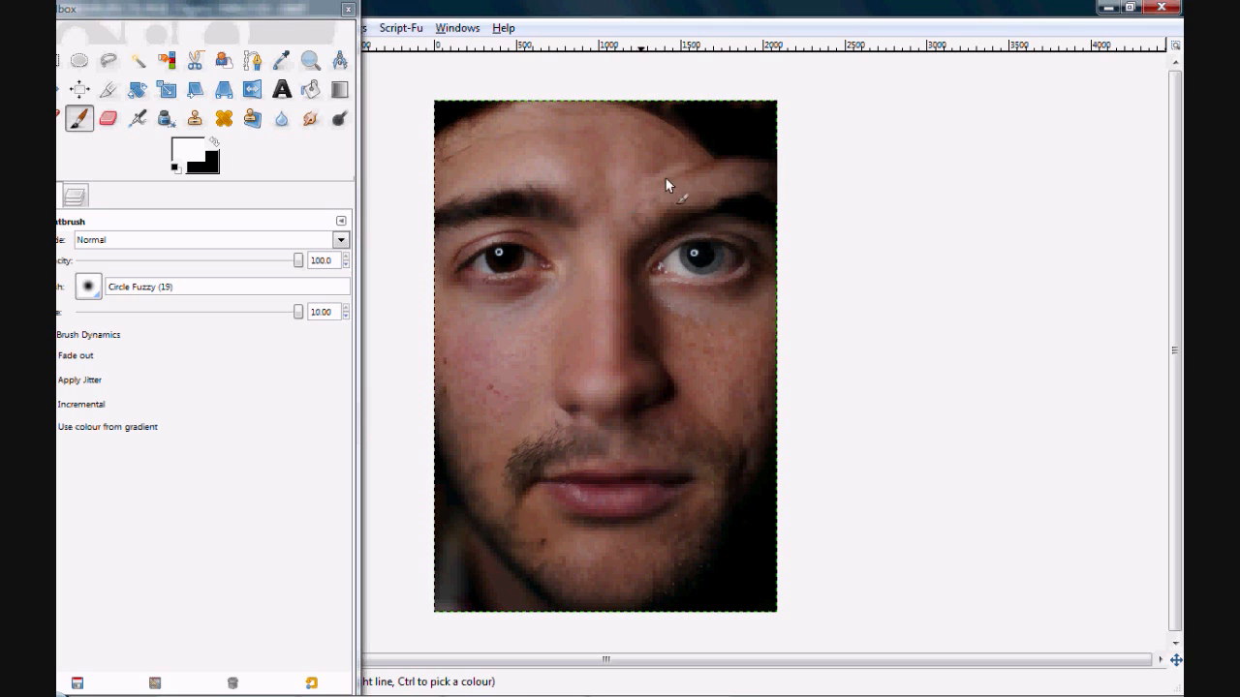